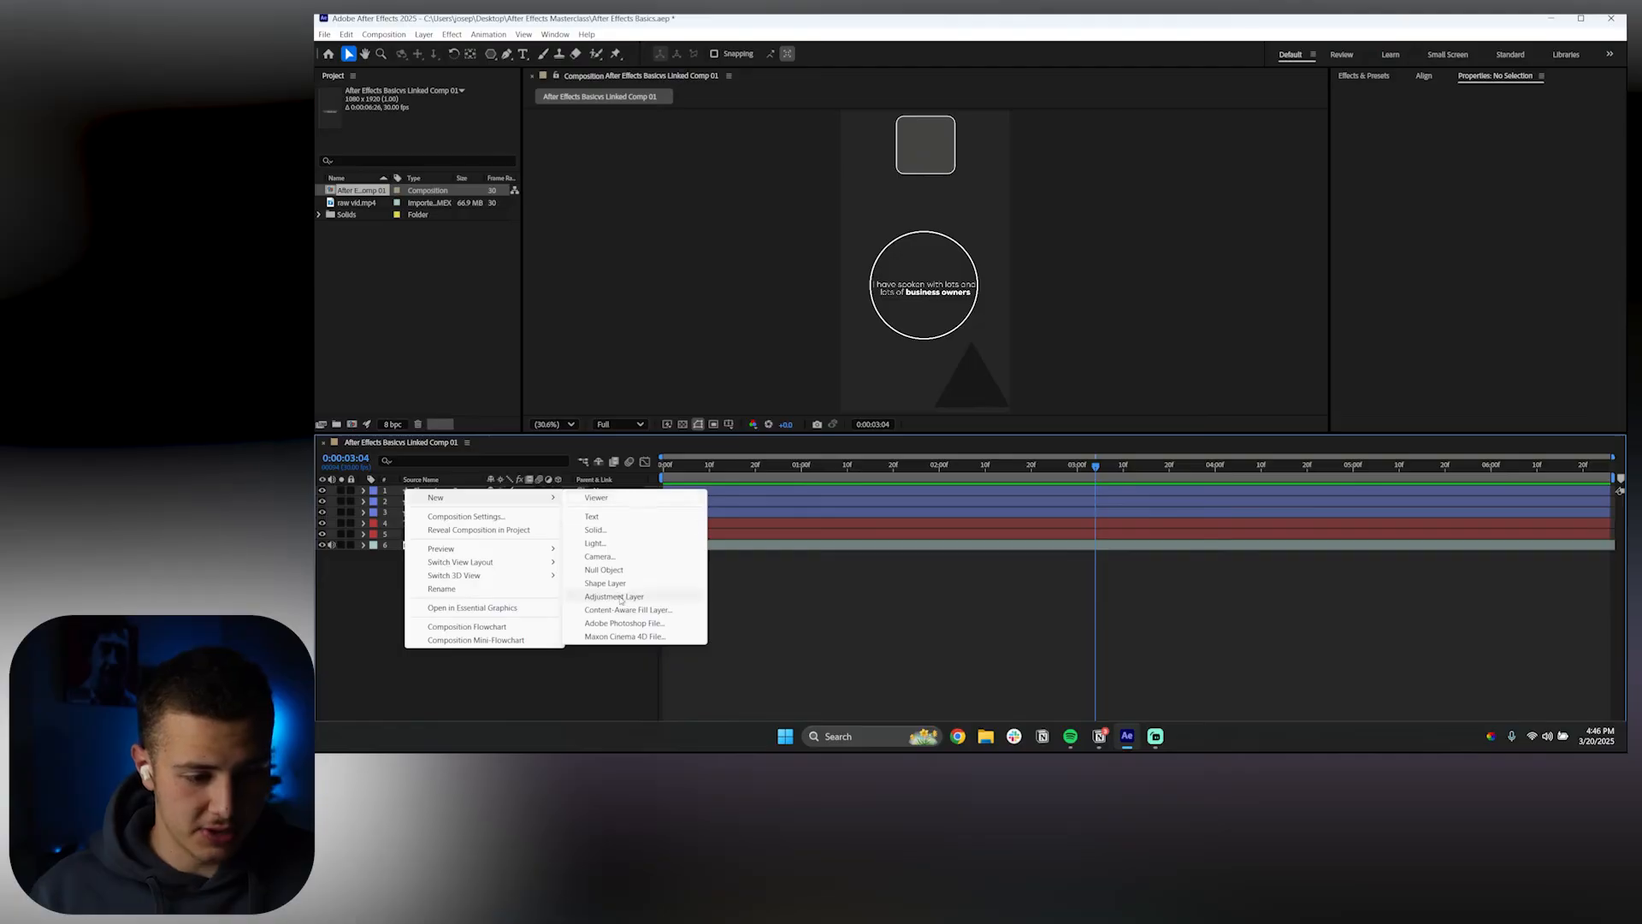
- Create an adjustment layer above all existing layers and apply the Brightness & Contrast effect to it
click(614, 596)
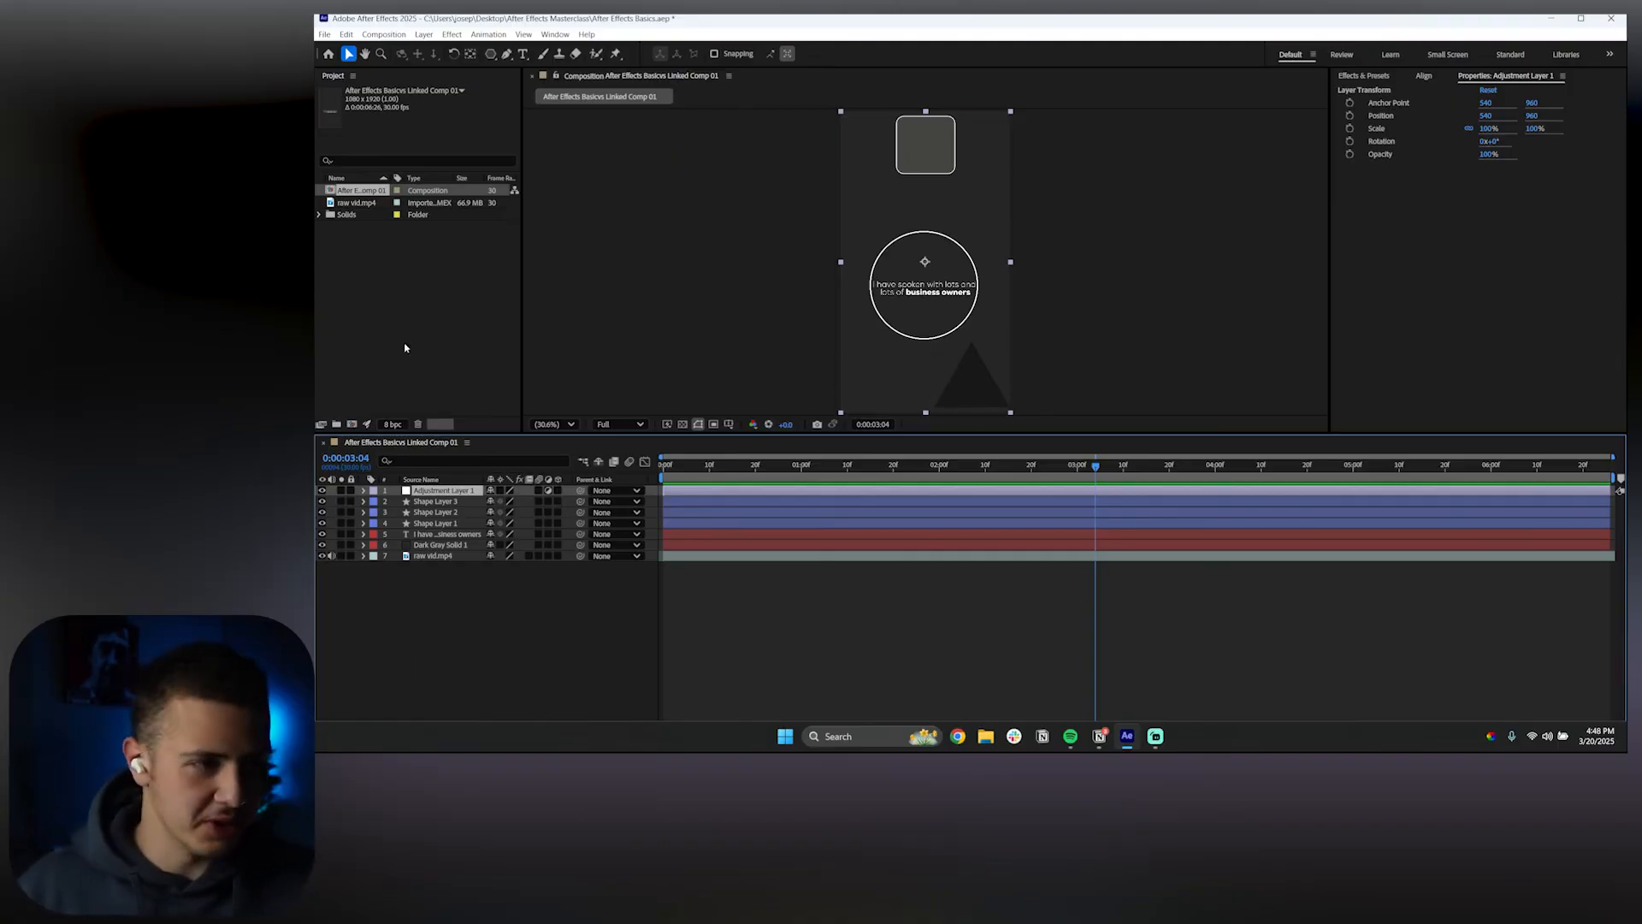
click(1376, 78)
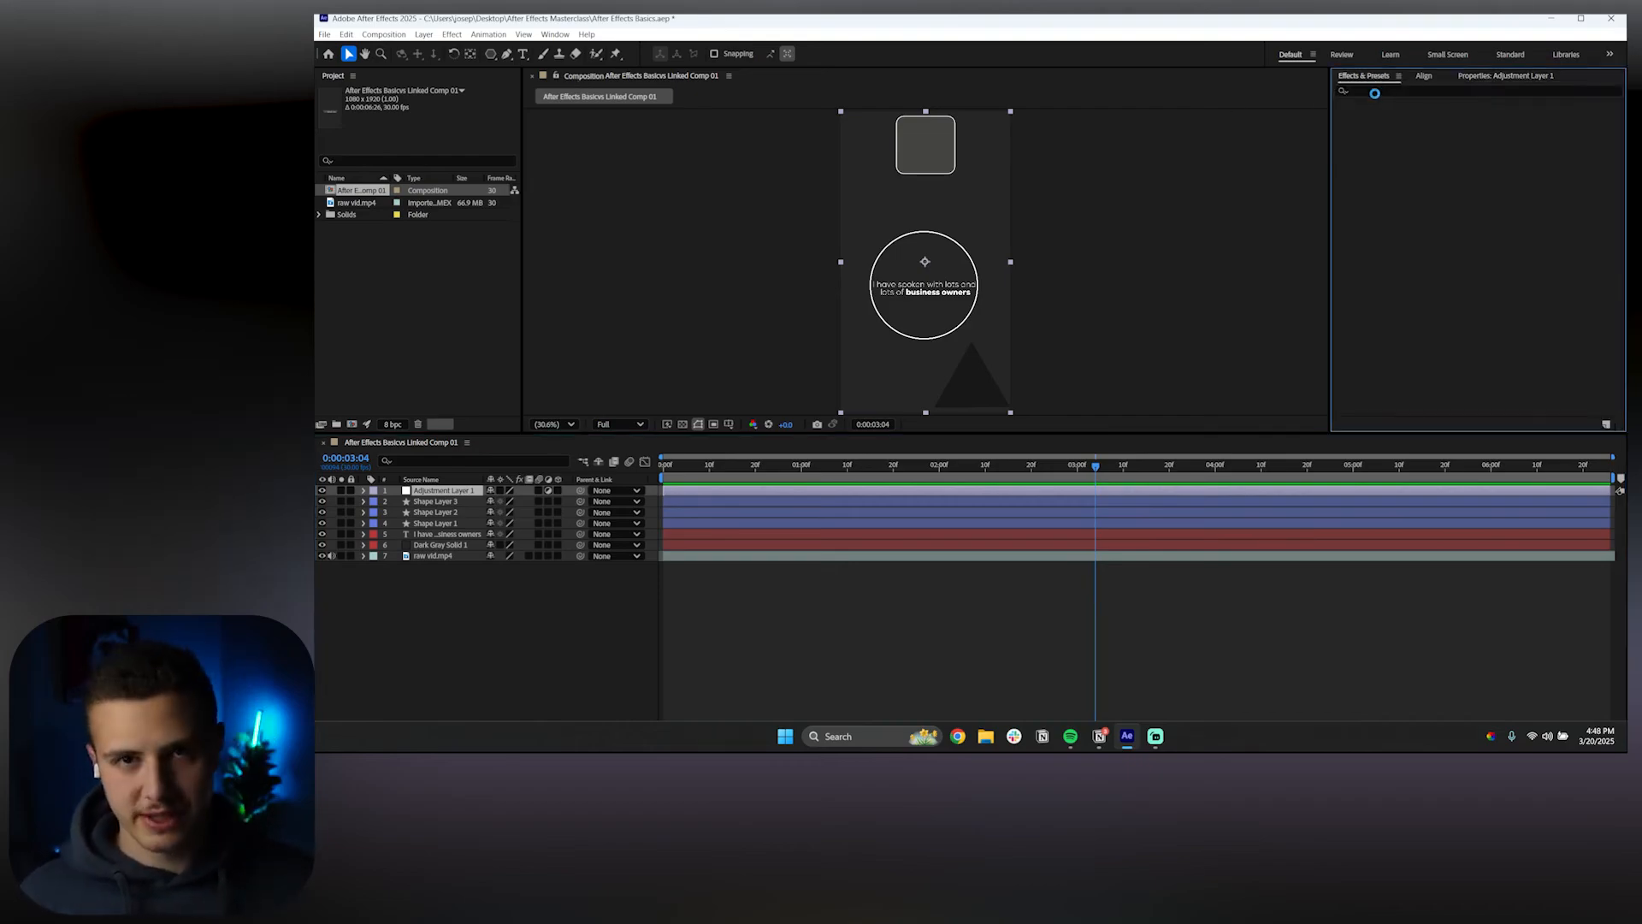
click(1374, 91)
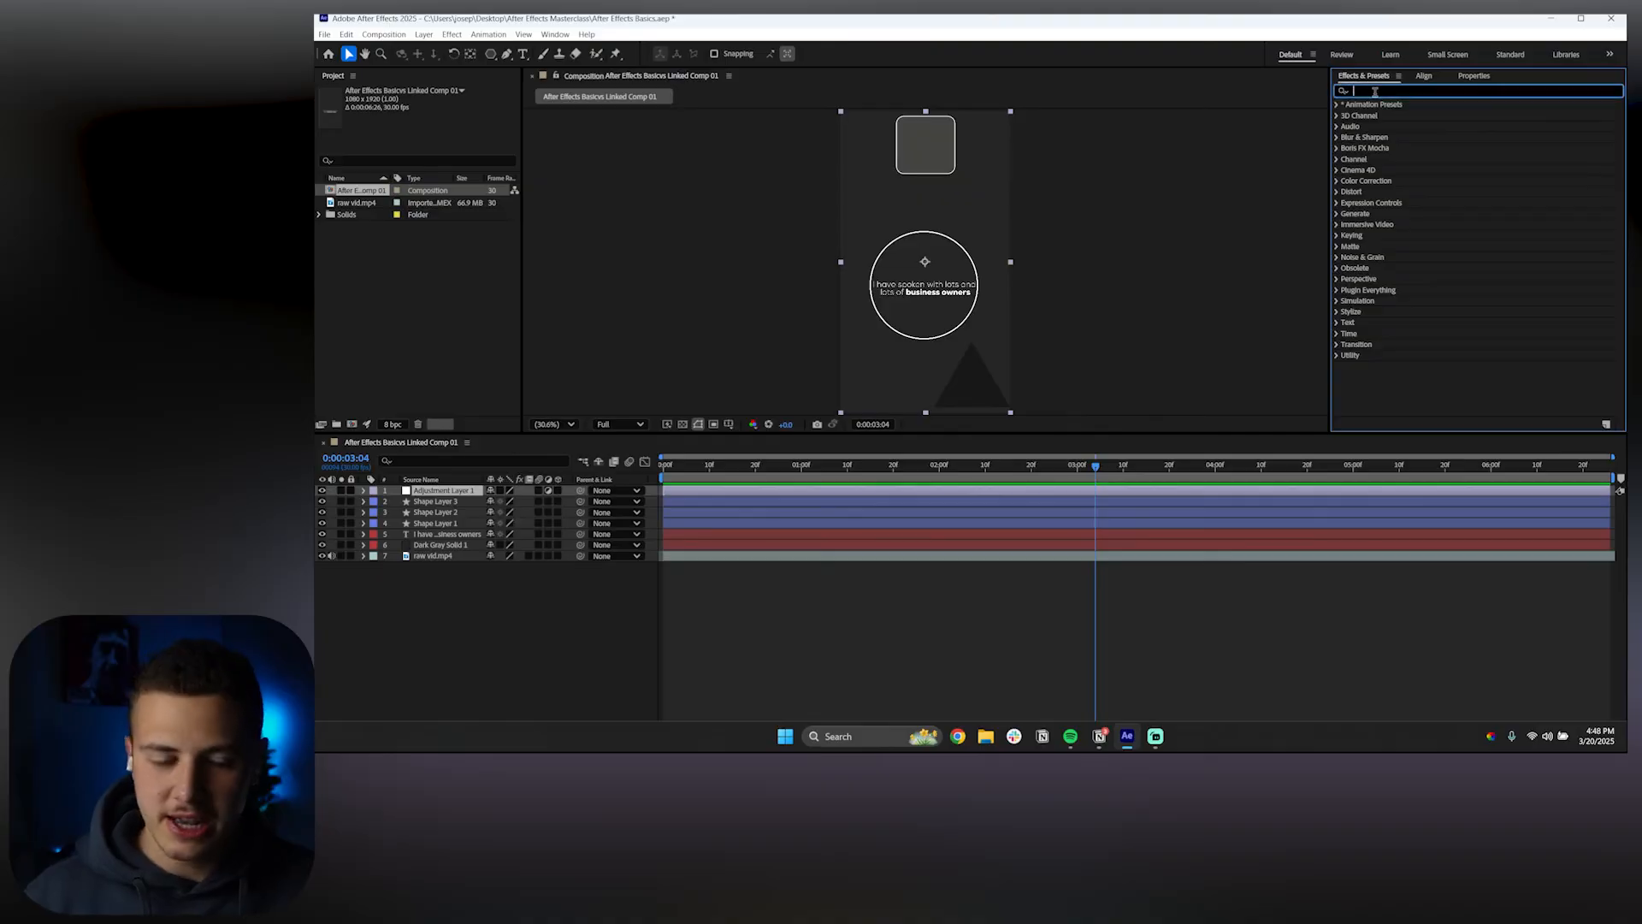
text(bright)
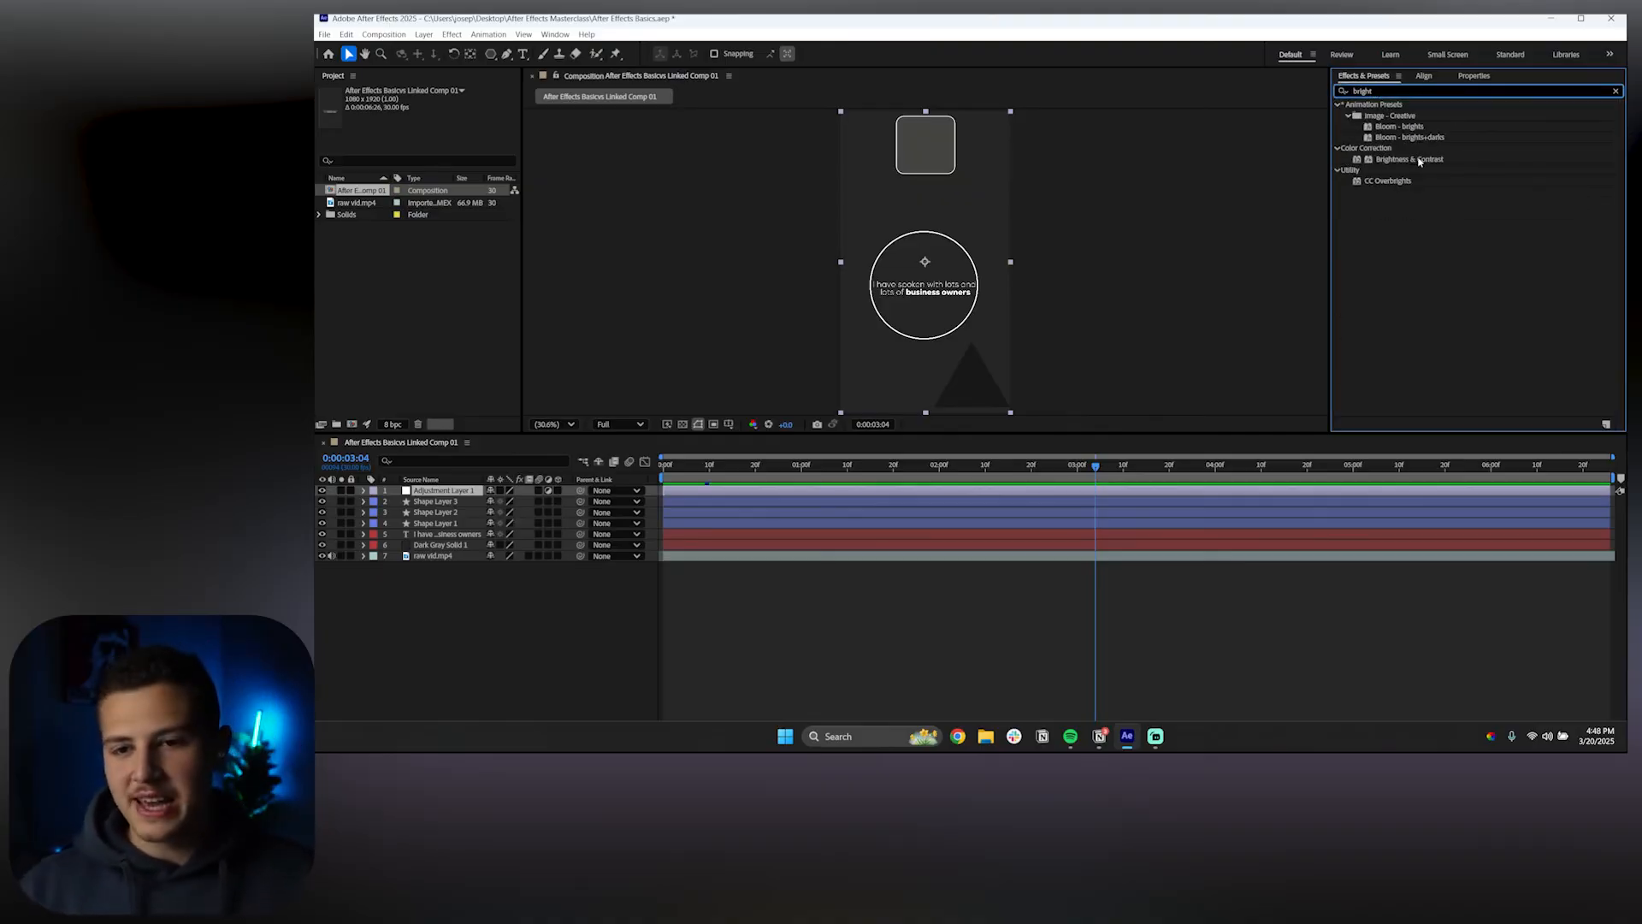
drag(1420, 161, 962, 492)
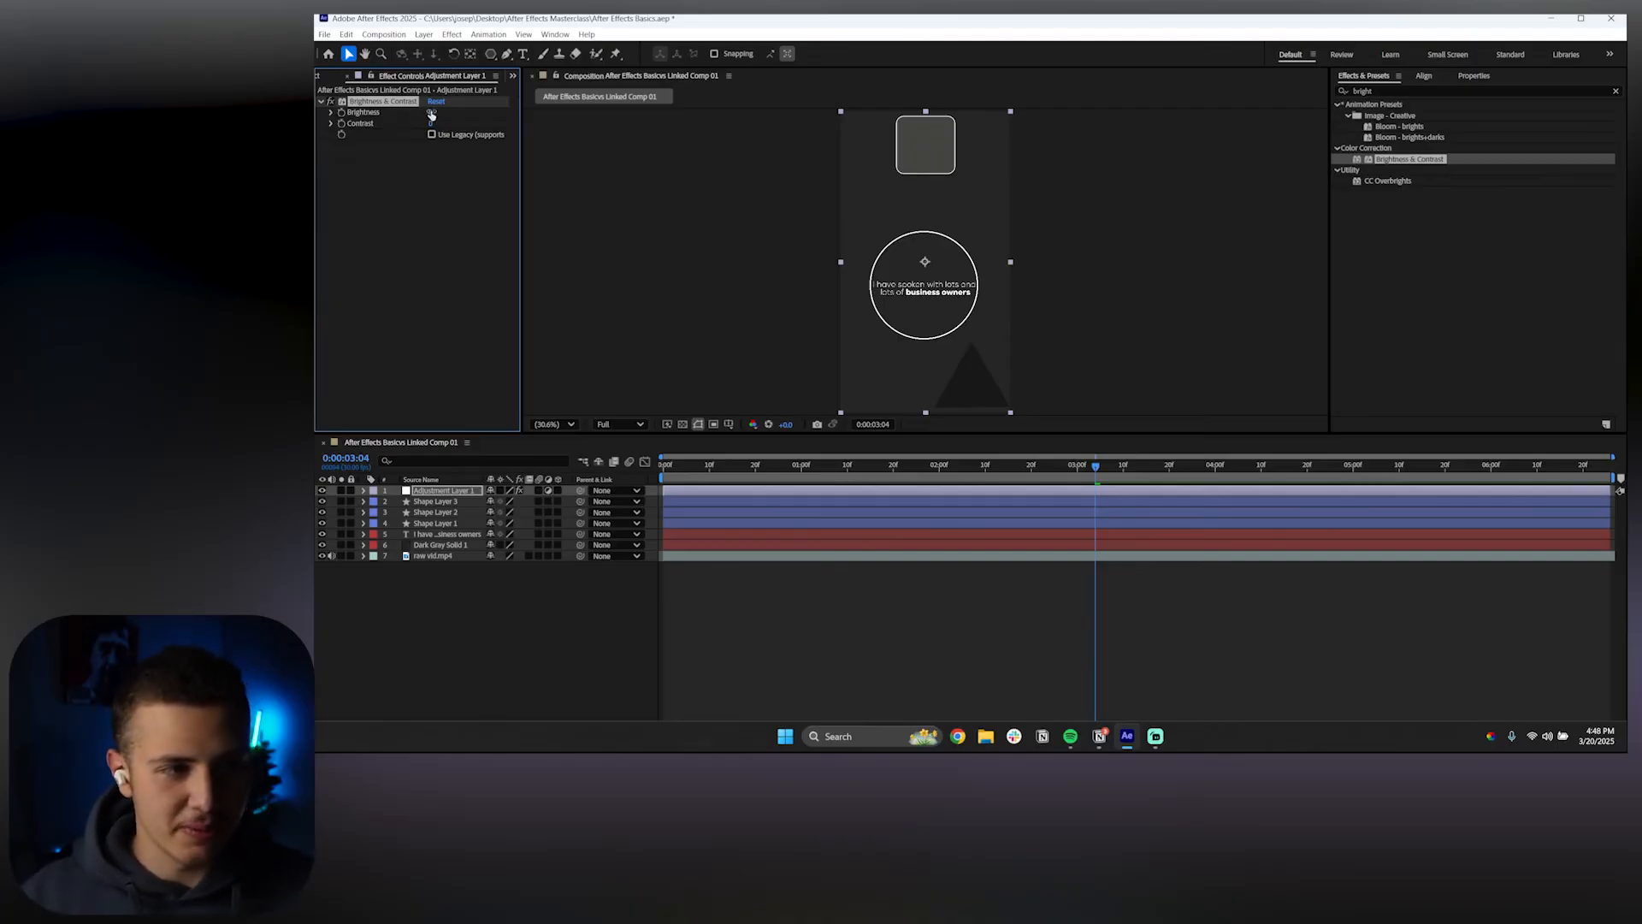
- Darken the adjustment layer by setting Brightness to -150 and Contrast to about -98
drag(431, 112, 316, 120)
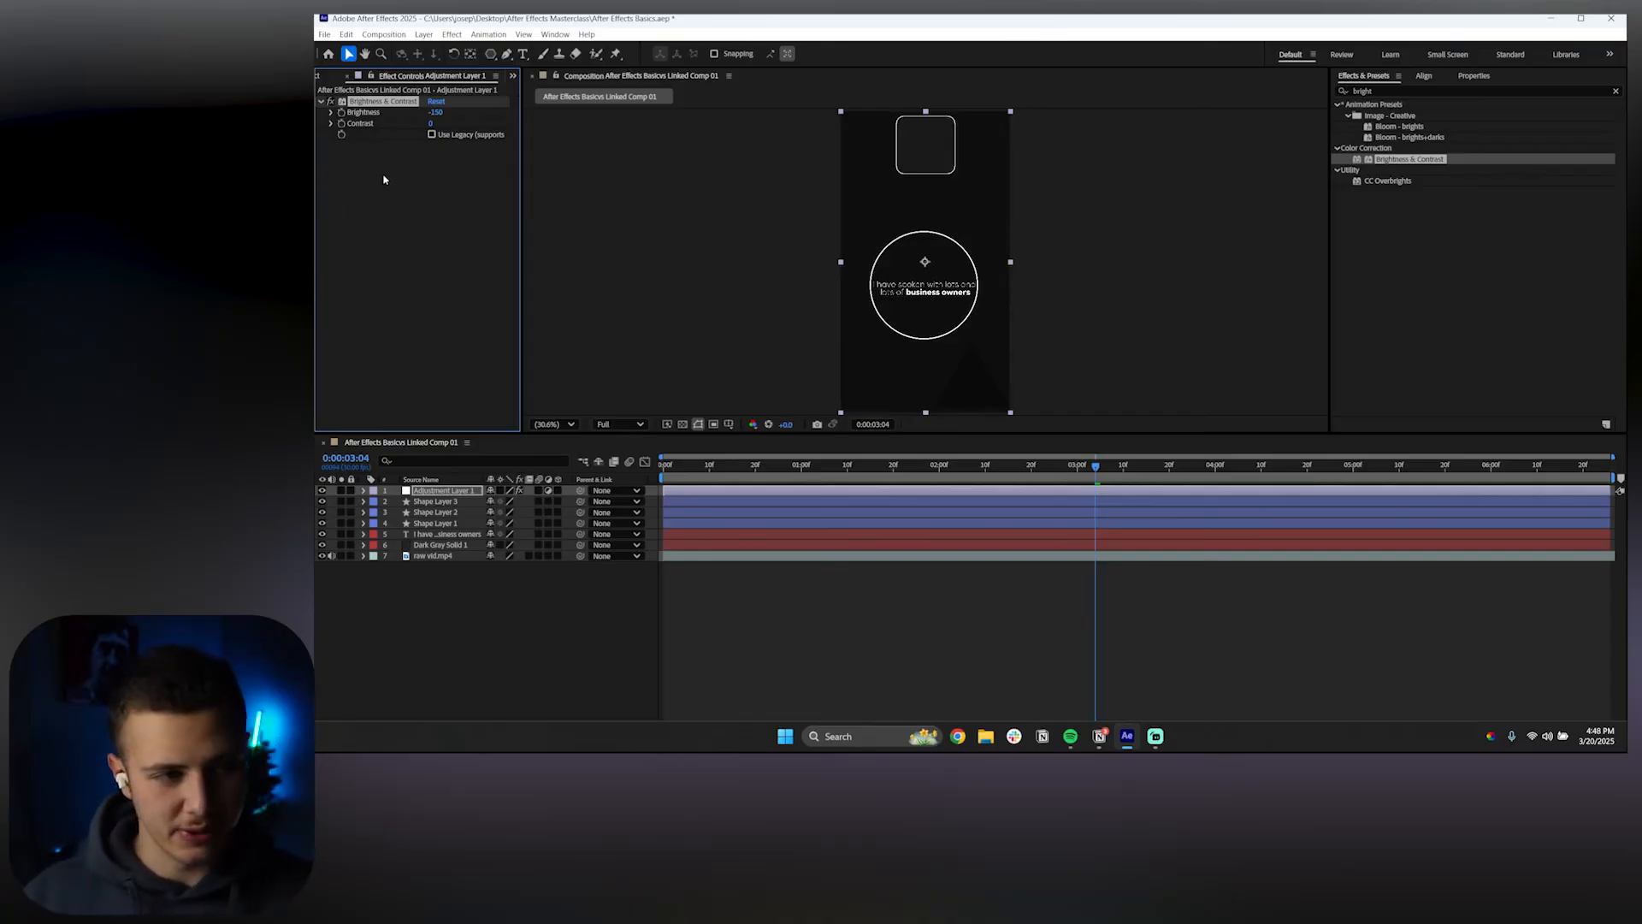
drag(431, 123, 318, 135)
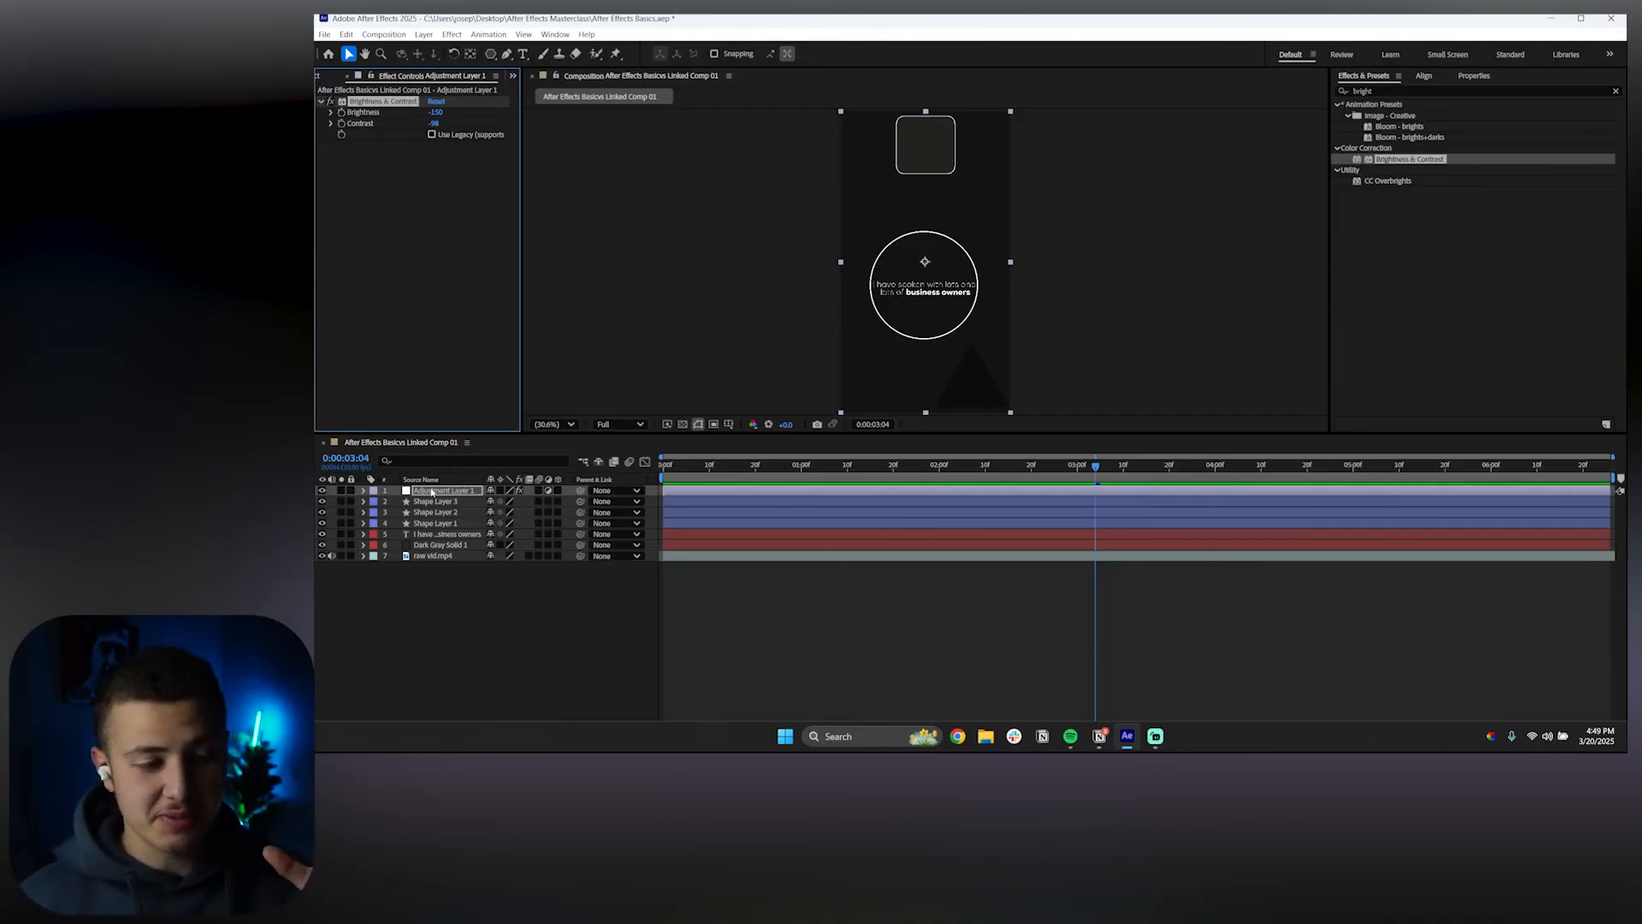
- Move the adjustment layer below the three shape layers, directly above the text layer, and select the solid and text layers beneath it
drag(433, 492, 428, 531)
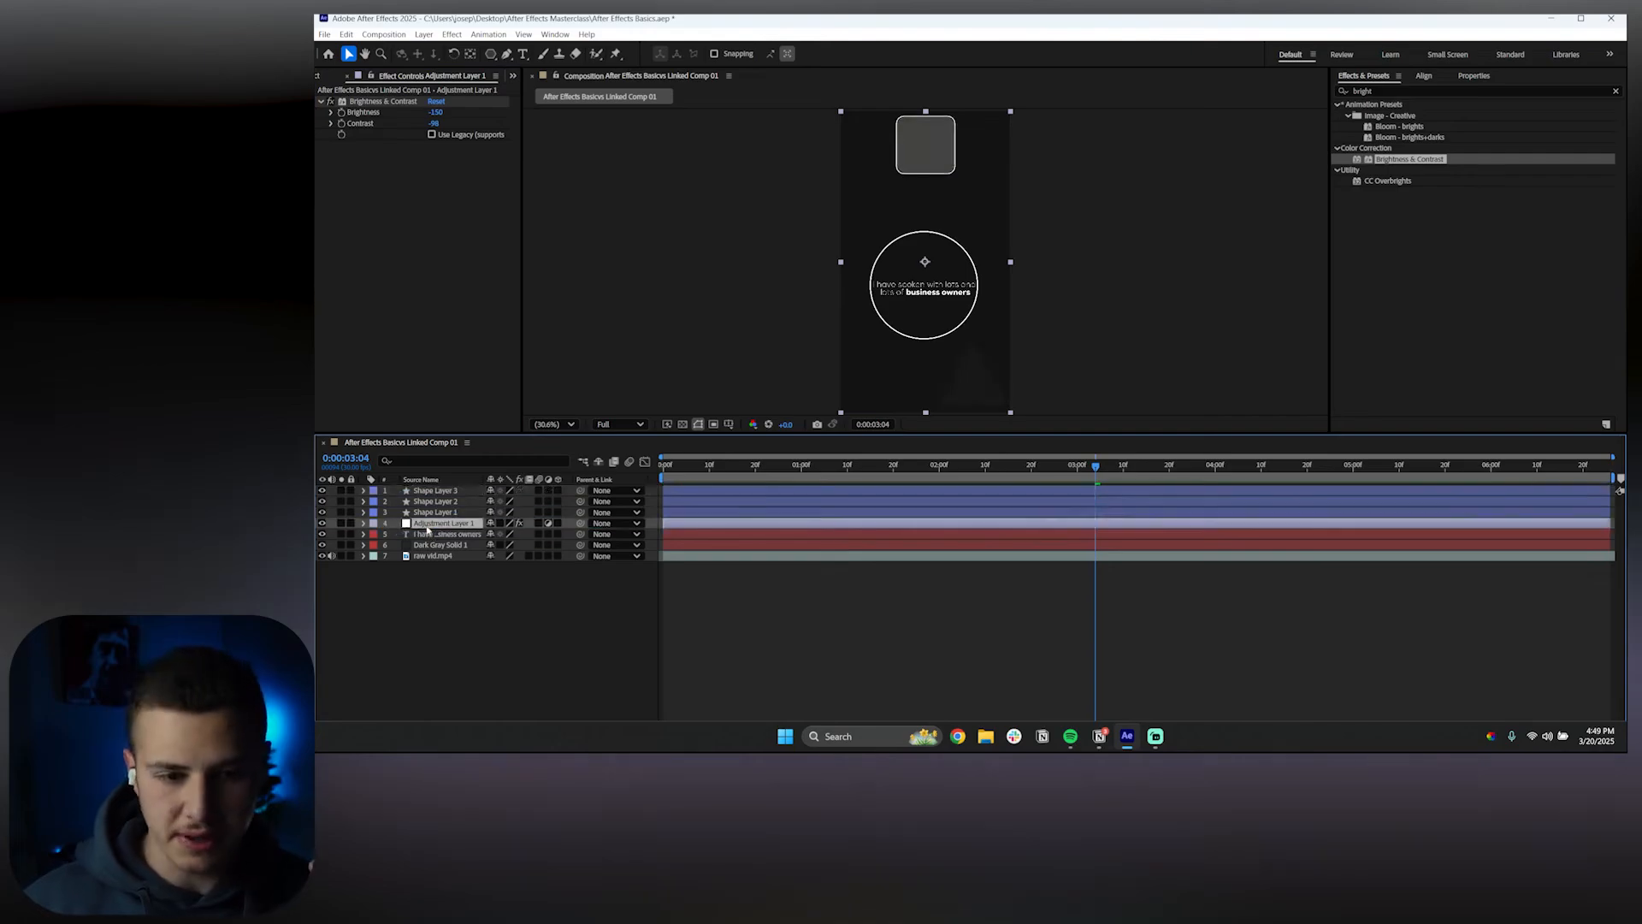
click(454, 617)
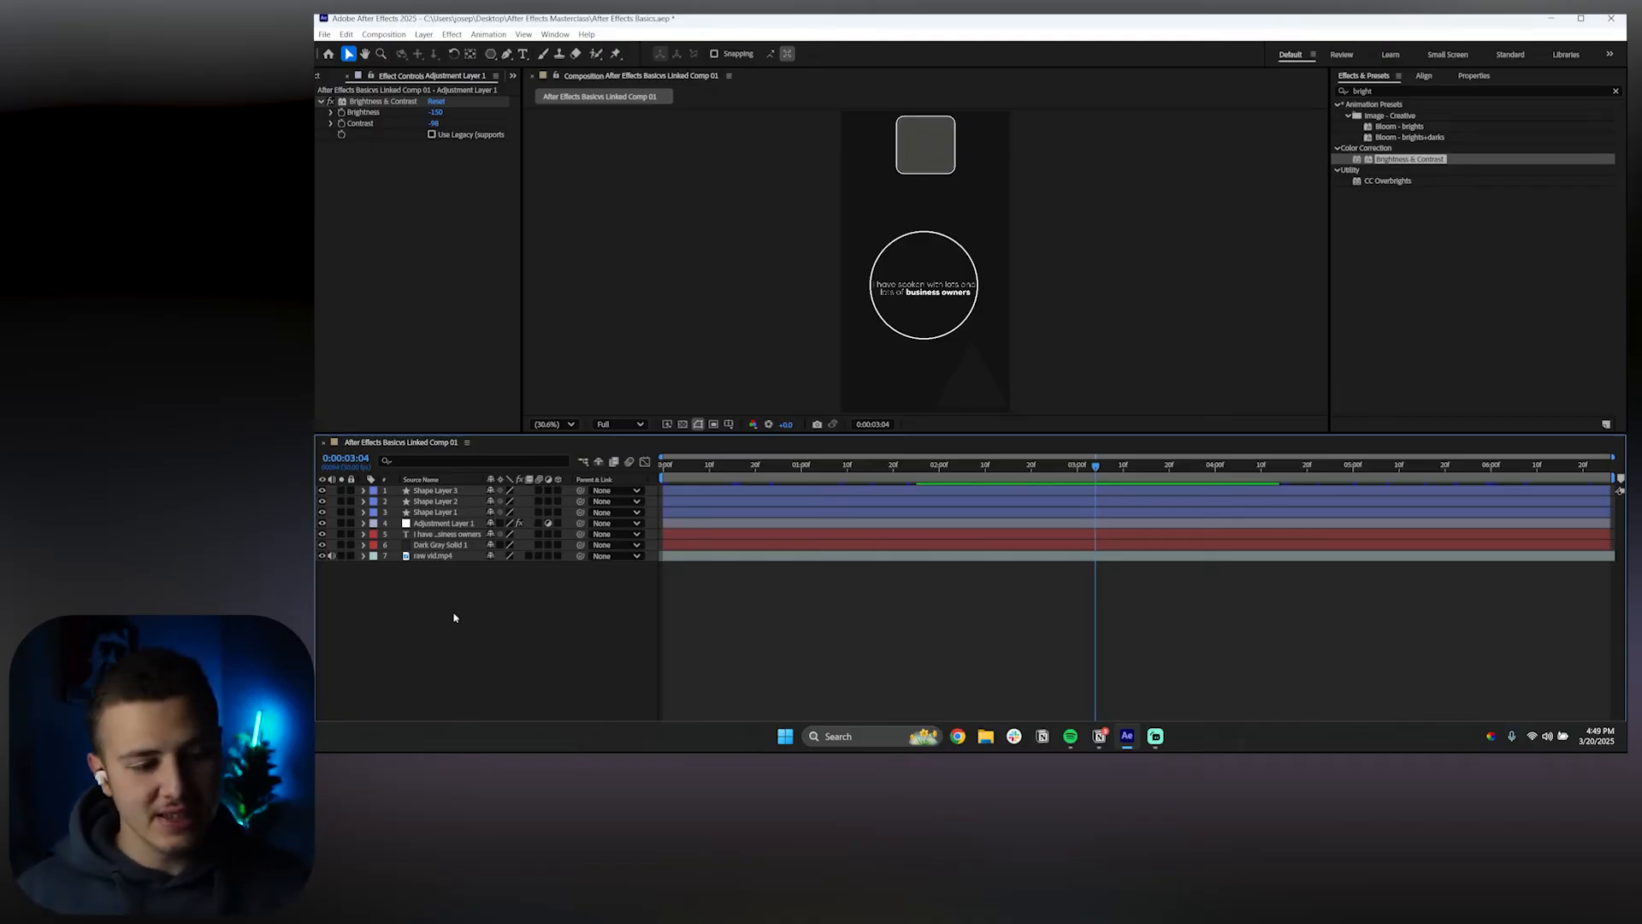
click(432, 544)
click(434, 534)
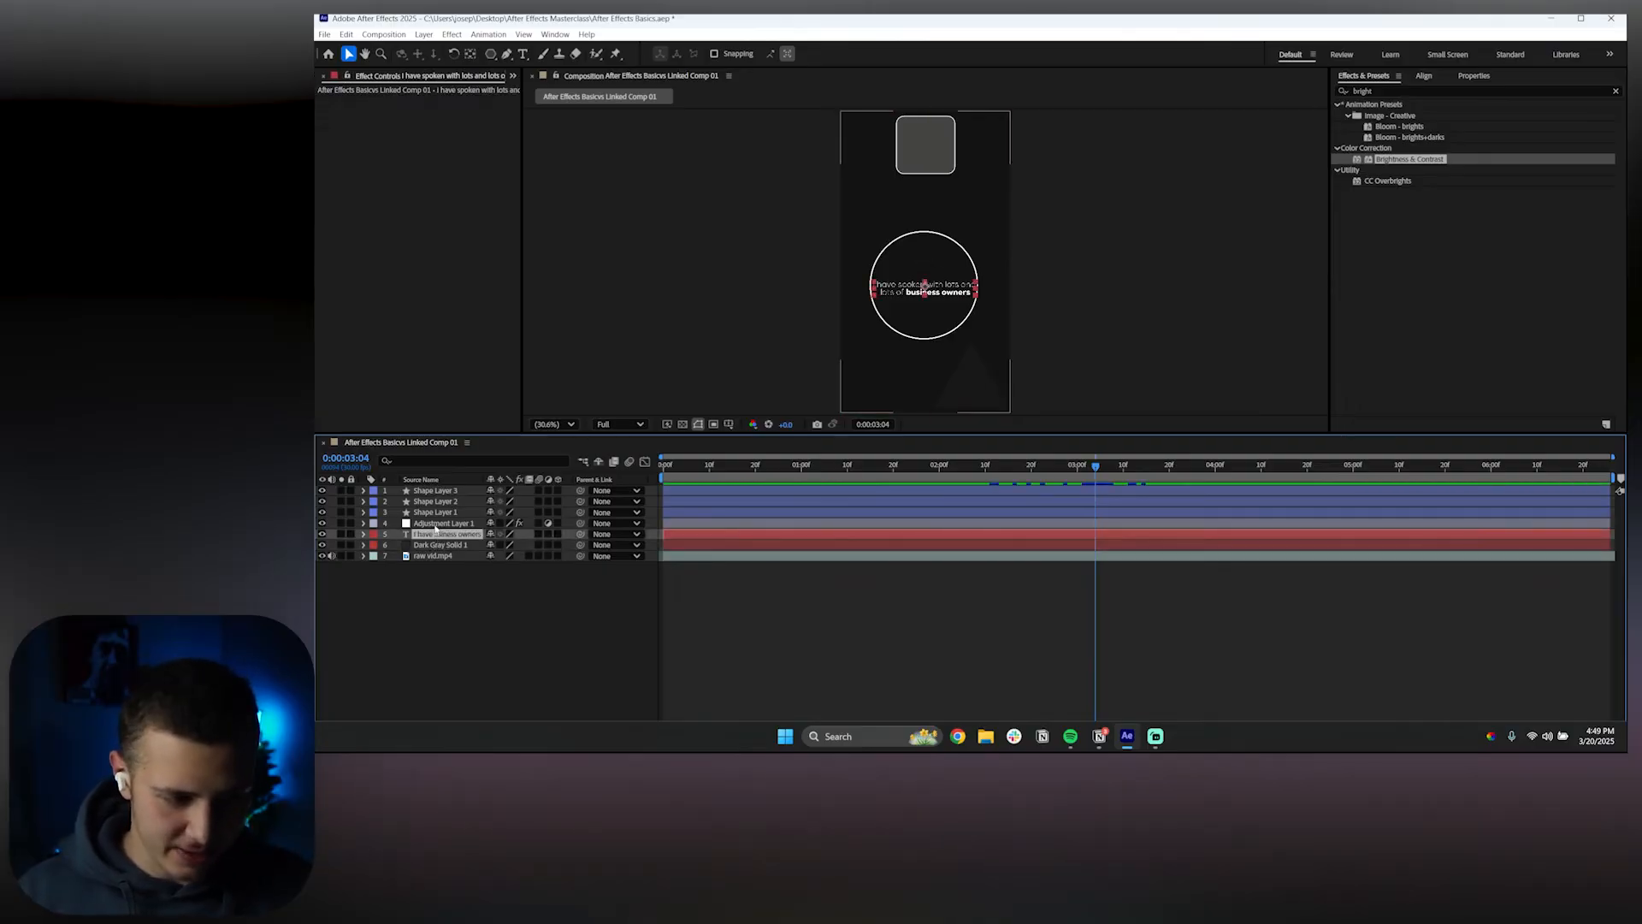
- Move the adjustment layer up in the stack between Shape Layer 3 and Shape Layer 2
click(437, 523)
drag(437, 522, 436, 502)
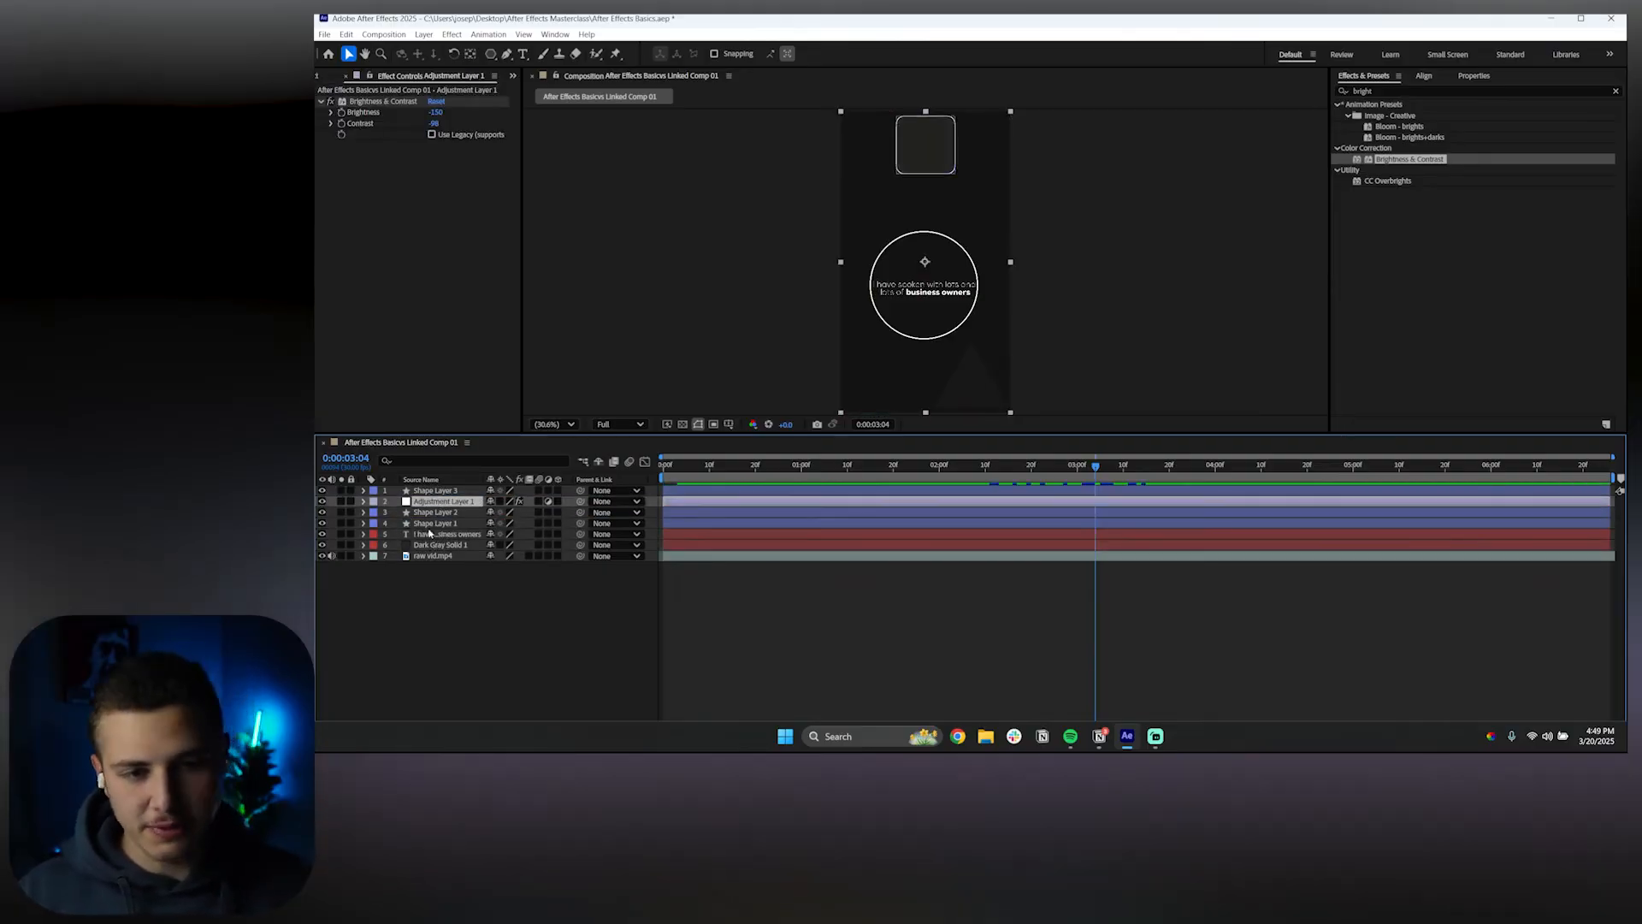
click(422, 648)
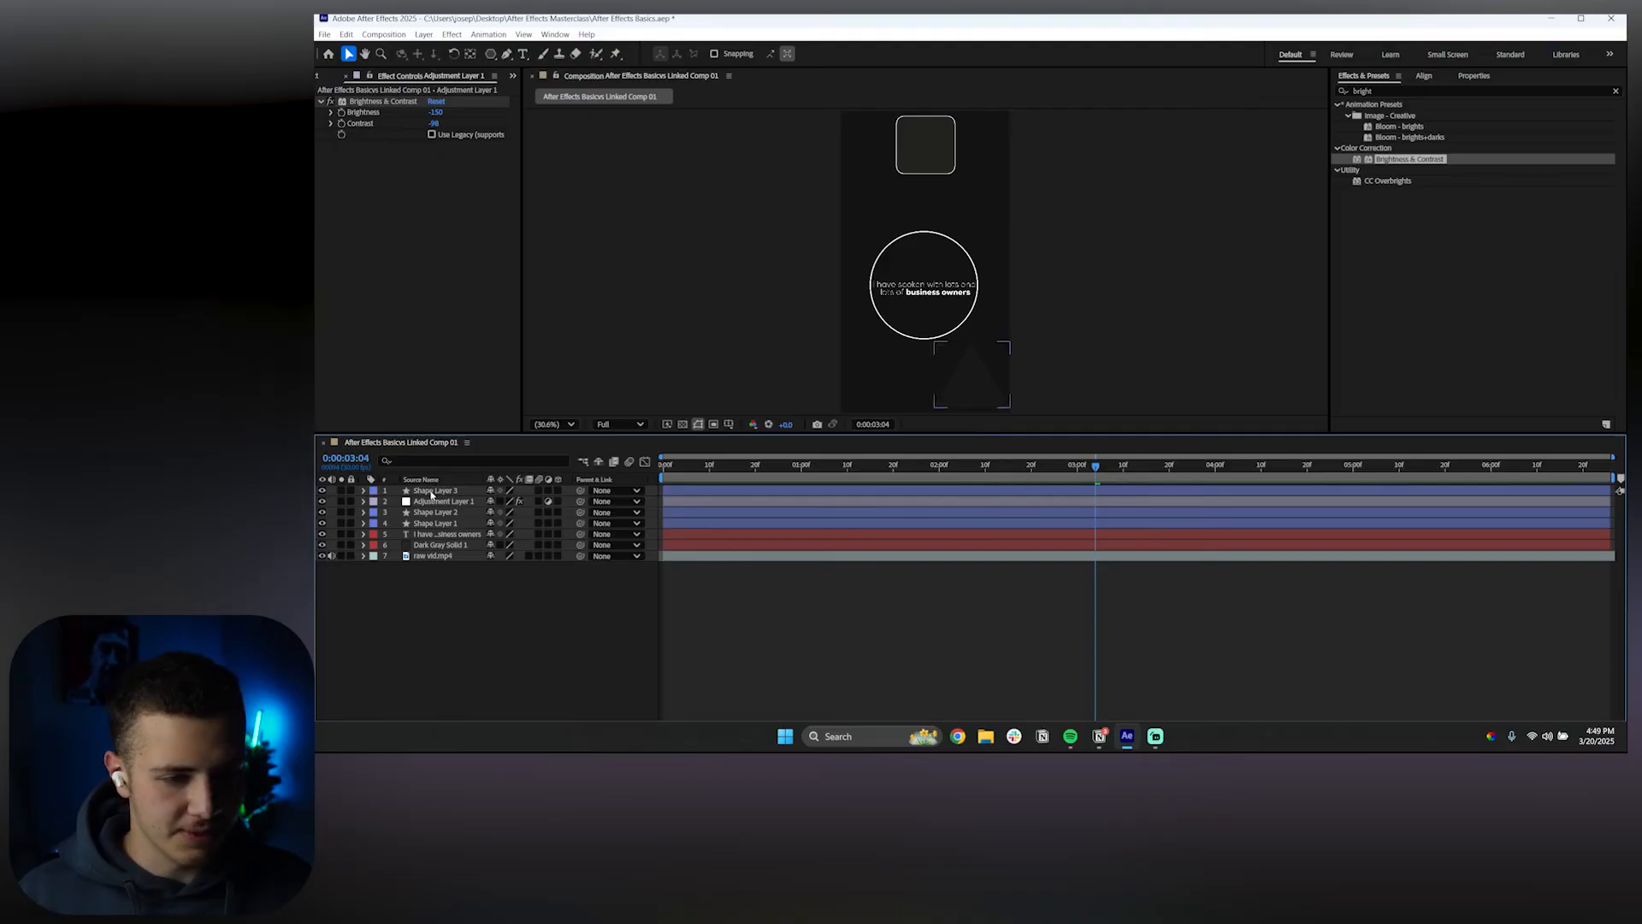
- Move the adjustment layer down one position, between Shape Layer 2 and Shape Layer 1
click(962, 377)
click(412, 669)
drag(440, 501, 439, 519)
click(459, 640)
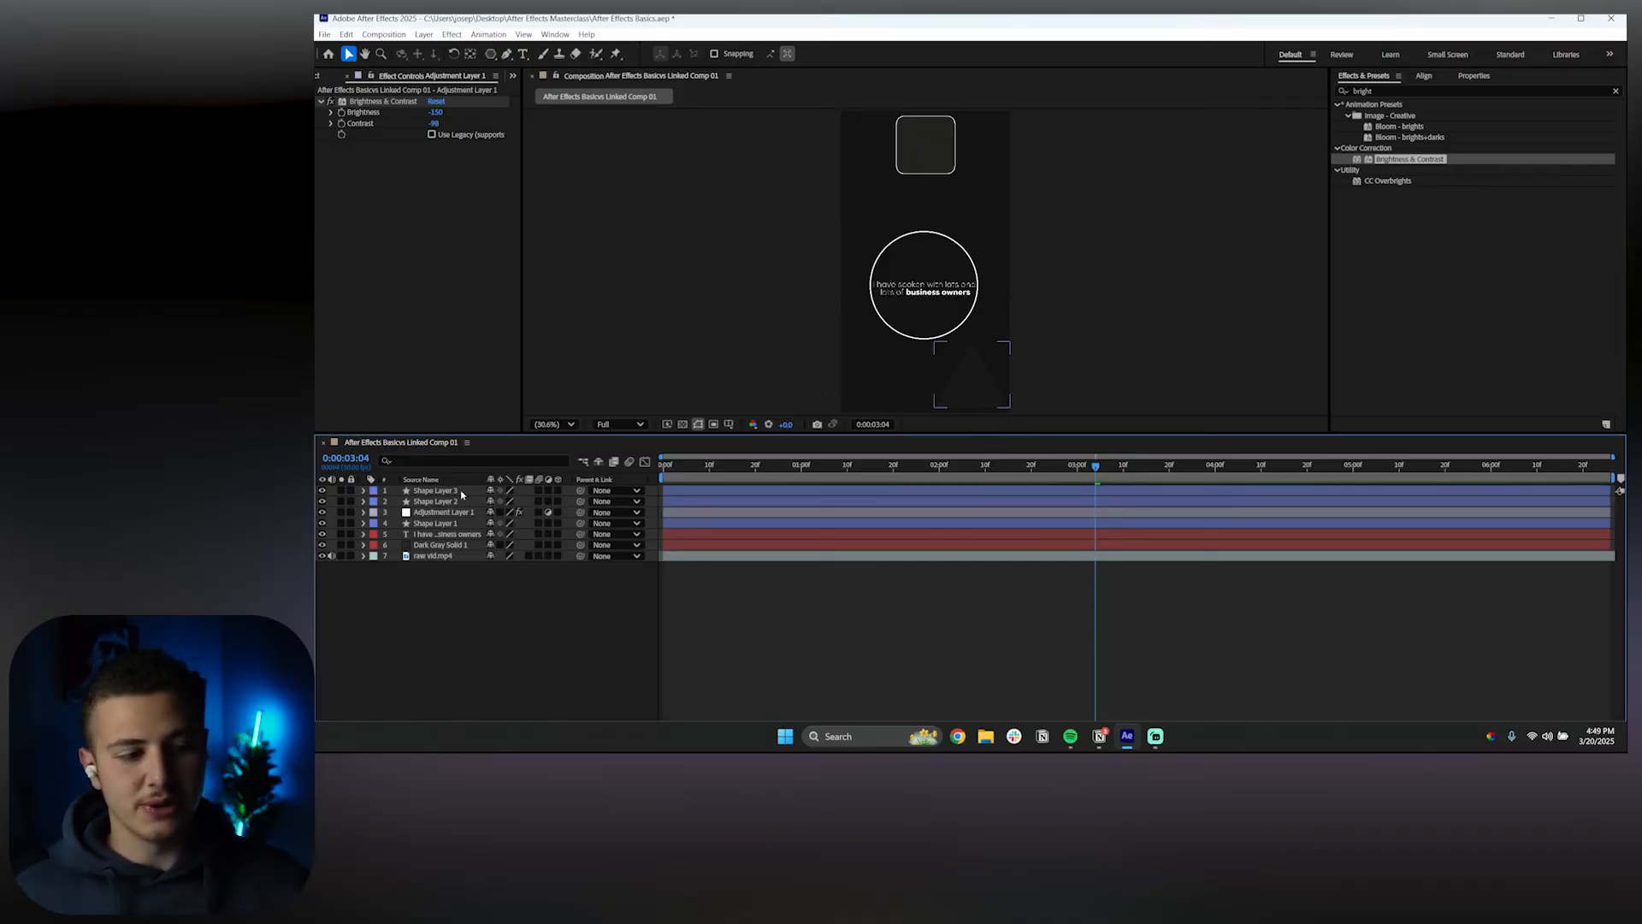
- Select the layers below and above the adjustment layer in turn, and move the adjustment layer back to the top of the stack
click(448, 512)
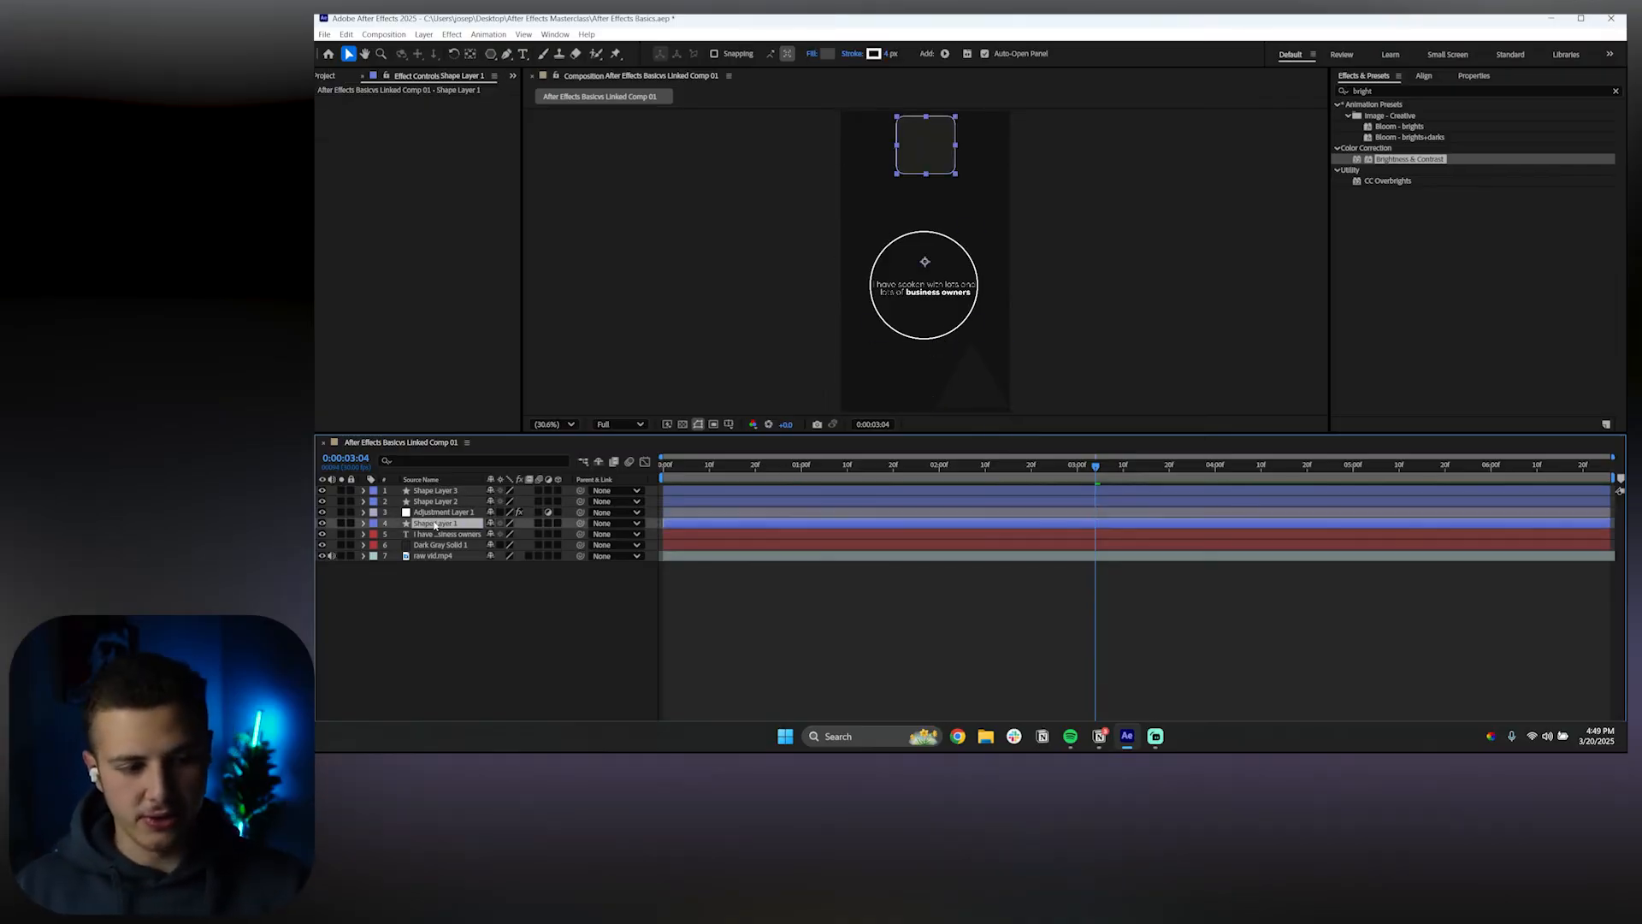
click(443, 534)
click(444, 545)
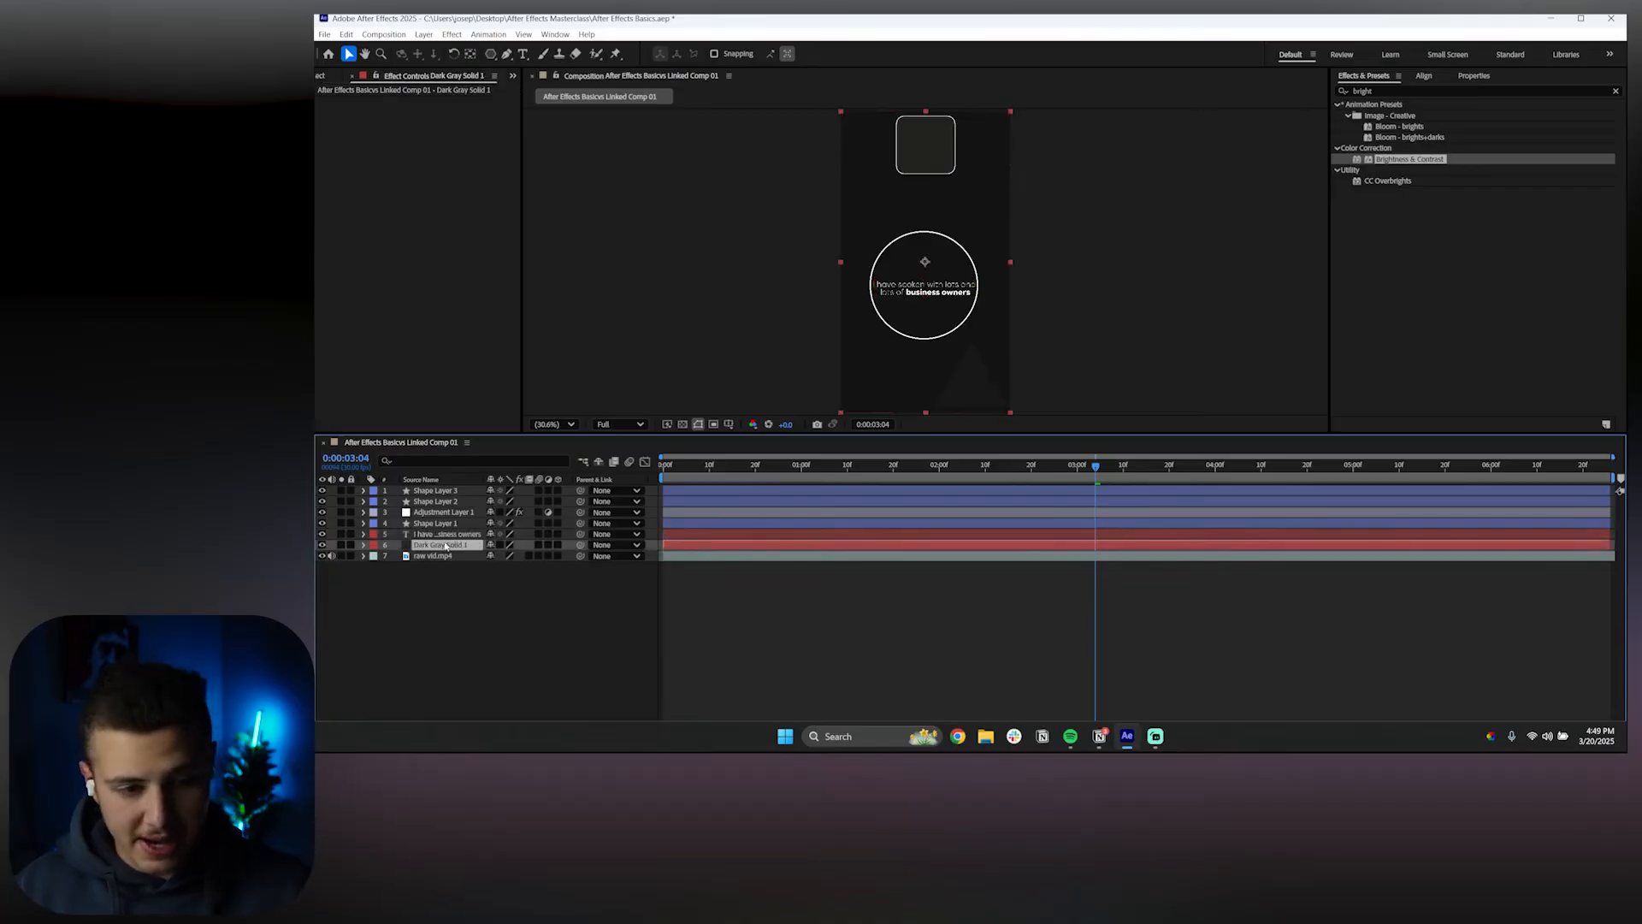
click(438, 502)
click(437, 491)
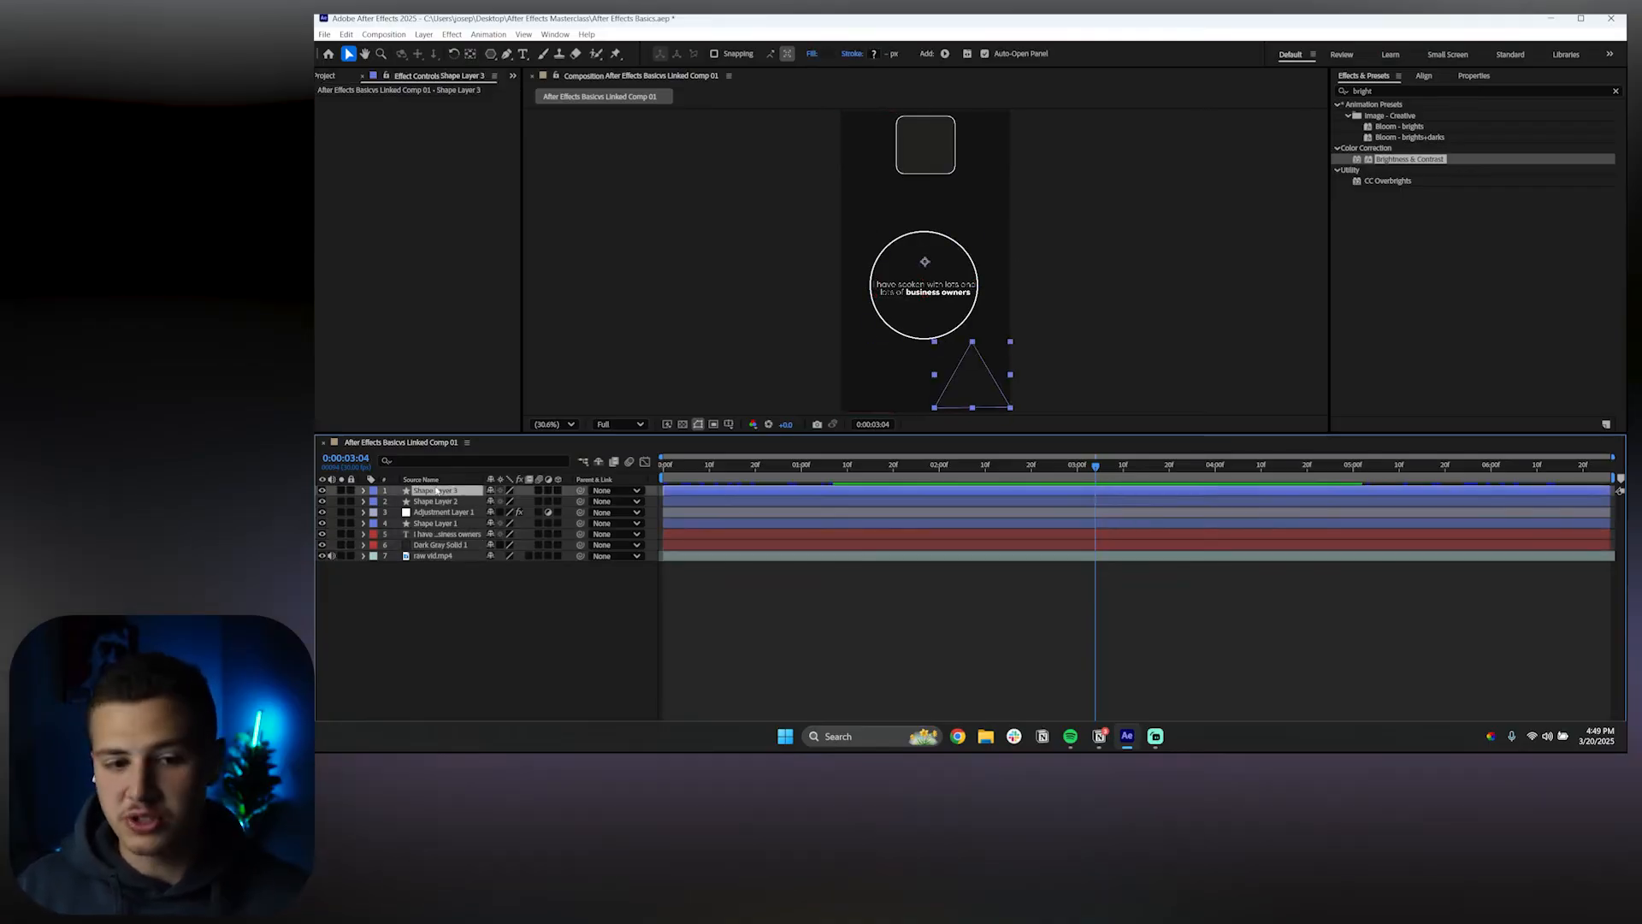
click(436, 513)
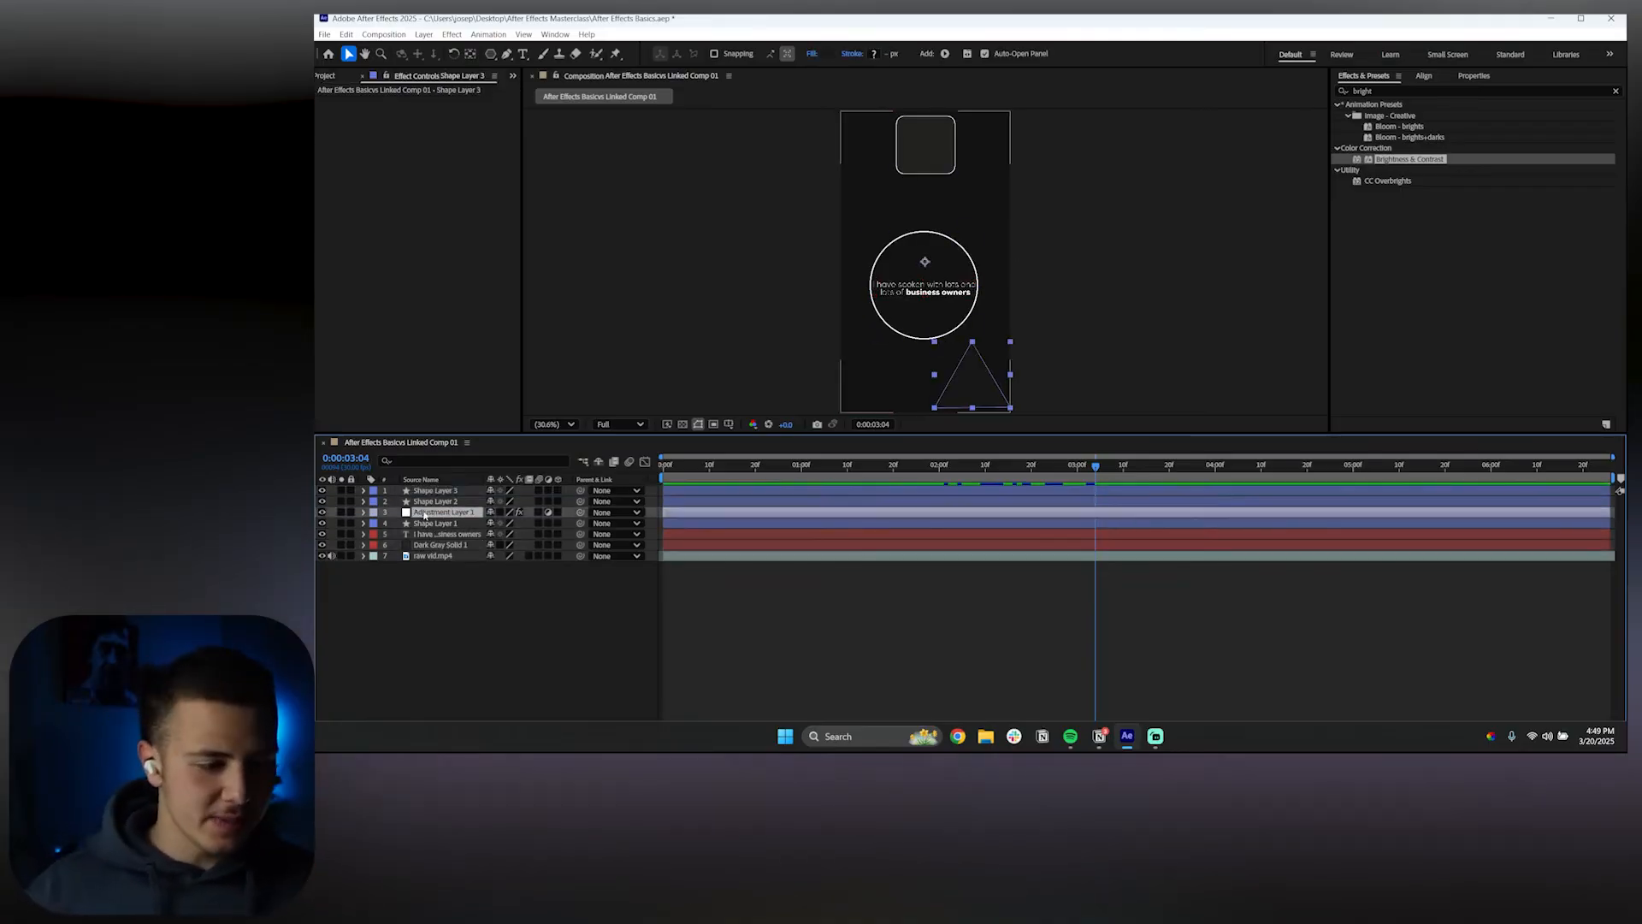
drag(428, 490, 426, 491)
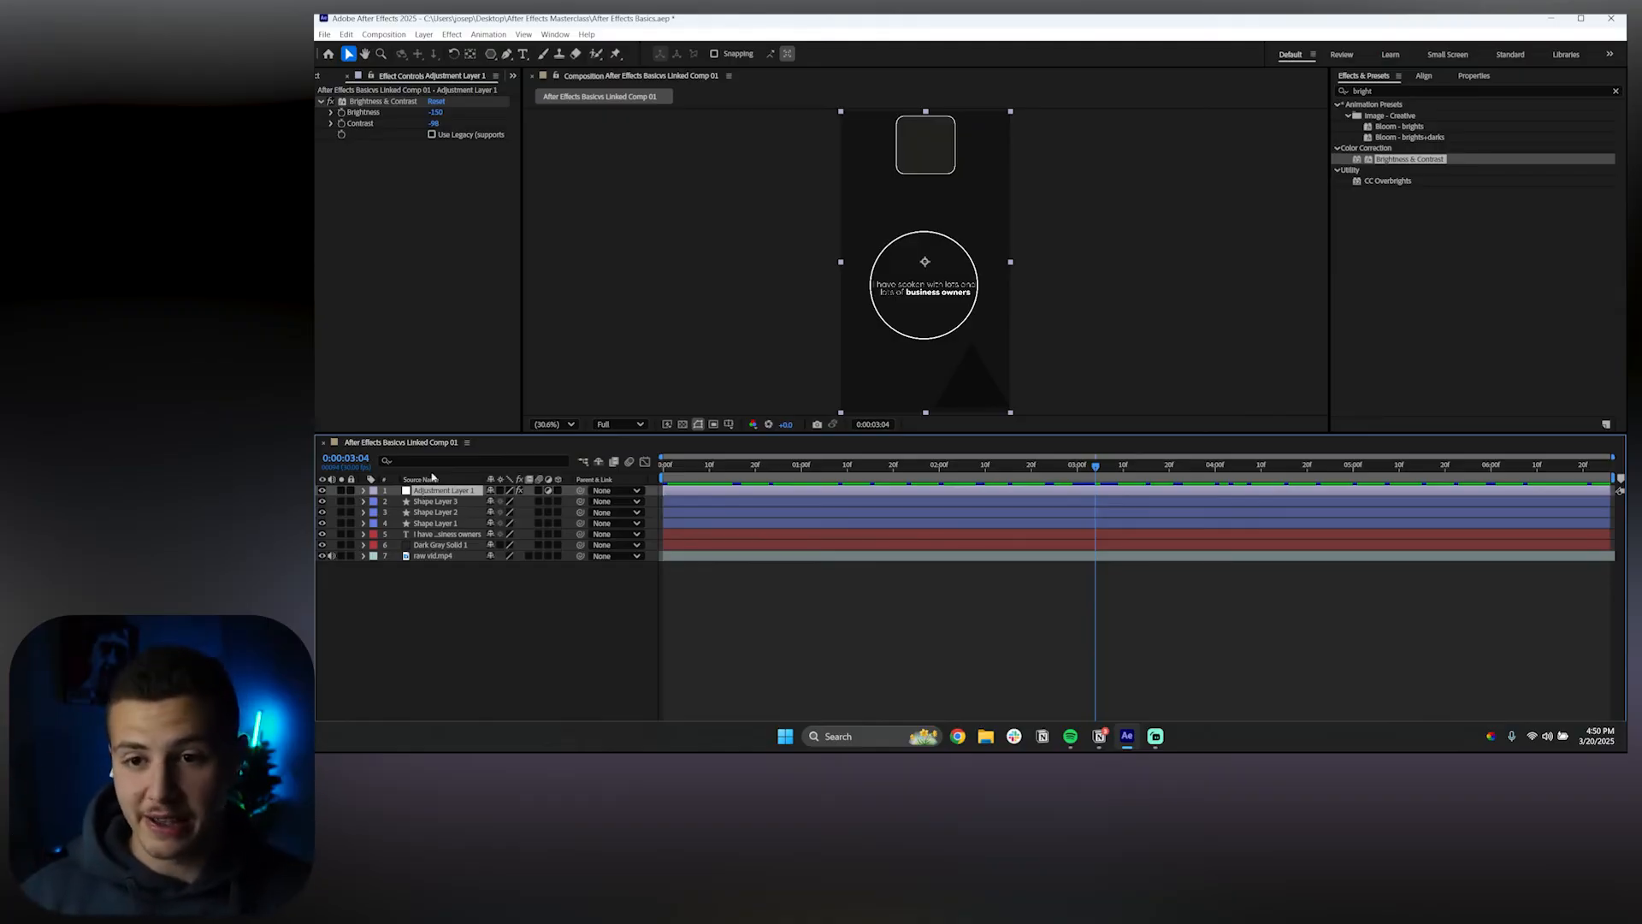
- Apply the Gaussian Blur effect to the adjustment layer and set its Blurriness to about 78
key(ctrl+f)
text(gaus)
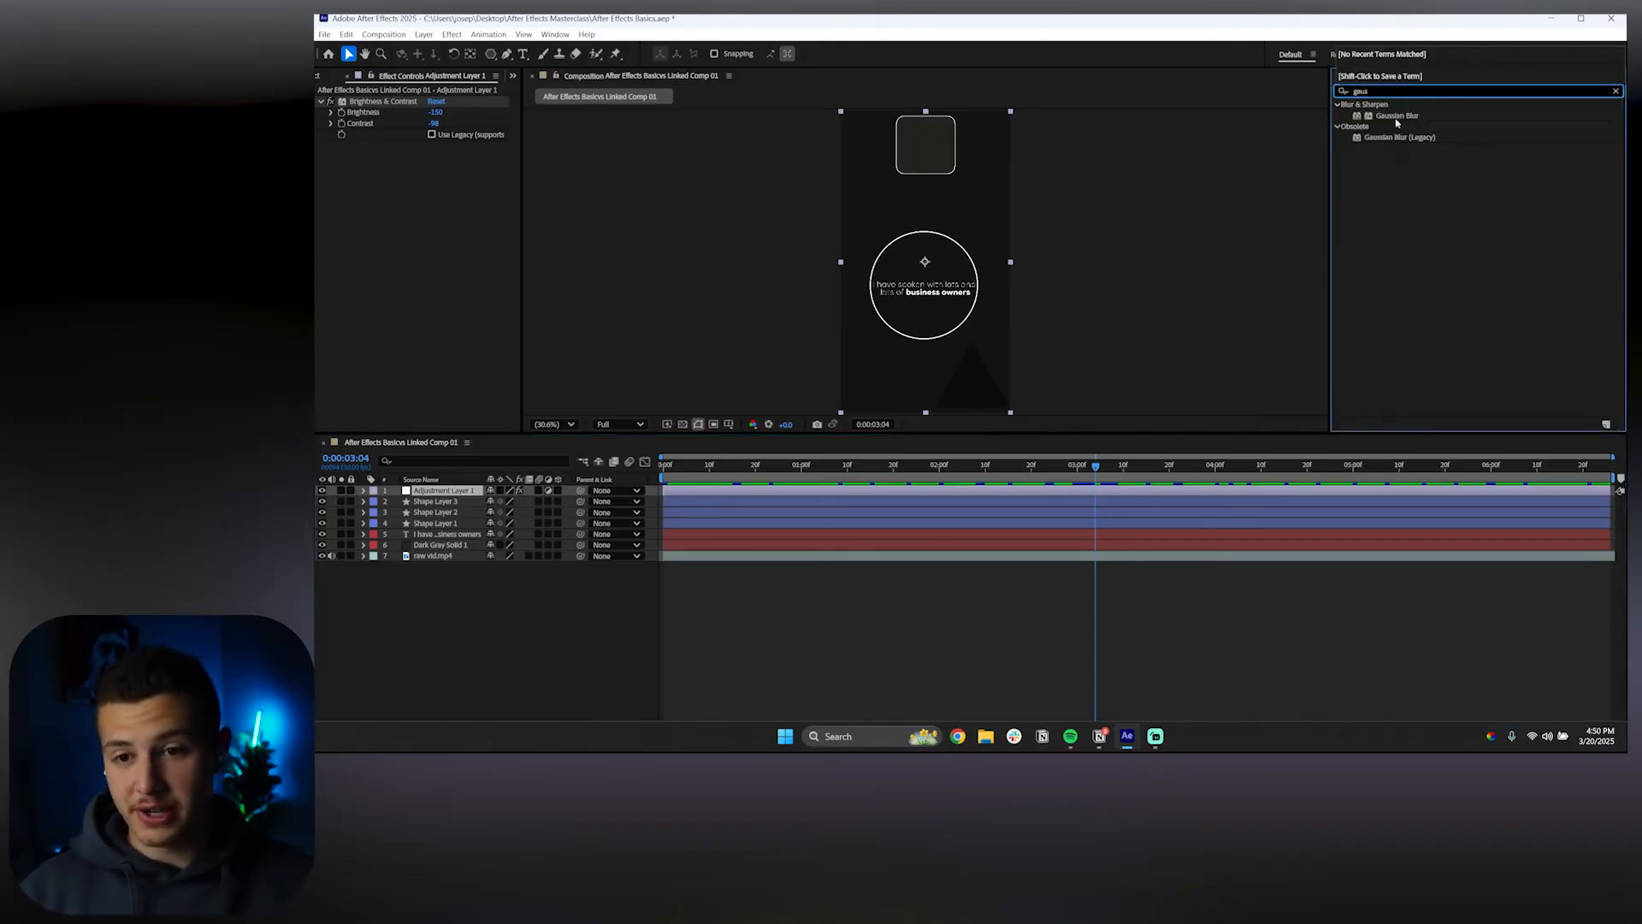
drag(1397, 116, 445, 492)
drag(433, 155, 968, 172)
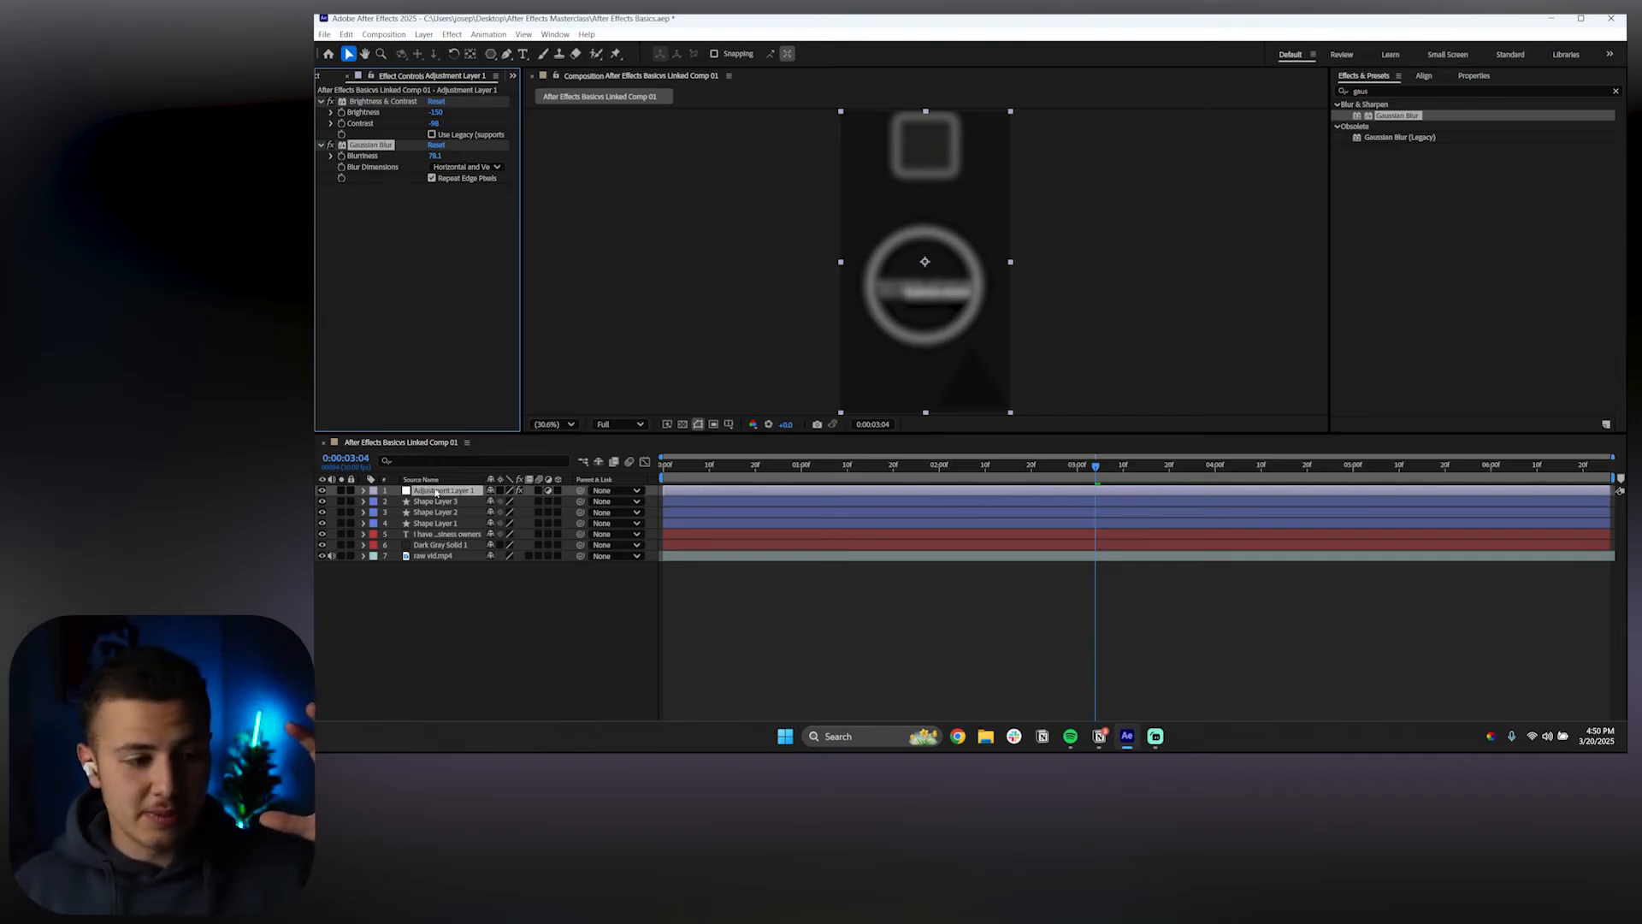
- Move the blurred adjustment layer directly above the text layer, return it to the top of the stack, and deselect it
drag(436, 493, 460, 529)
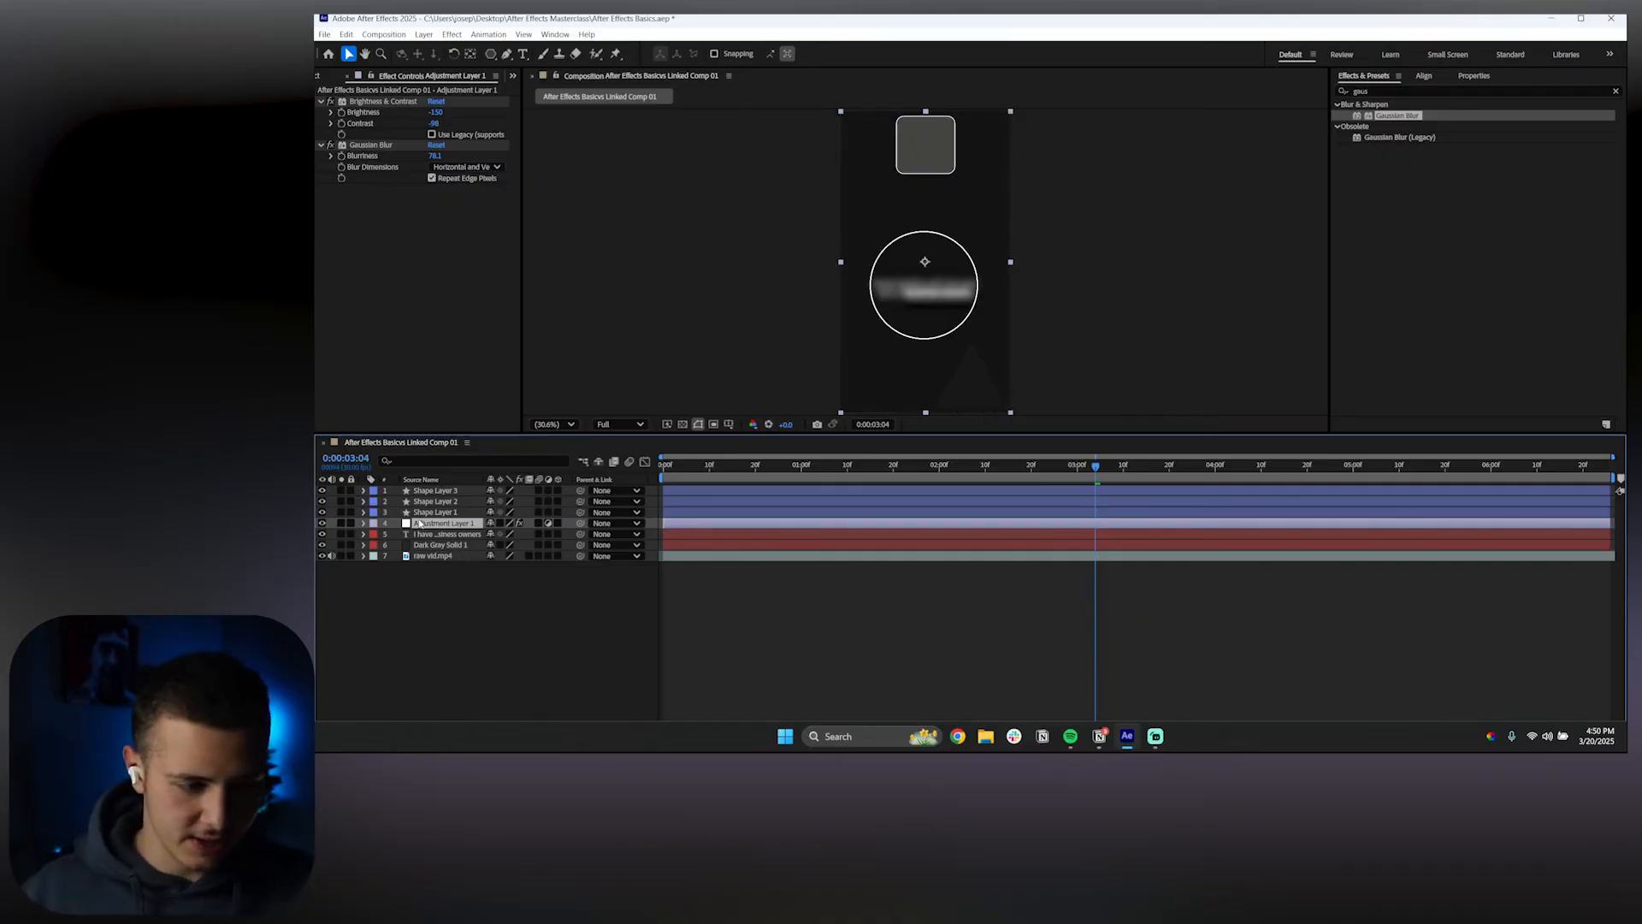
drag(424, 523, 447, 487)
click(424, 585)
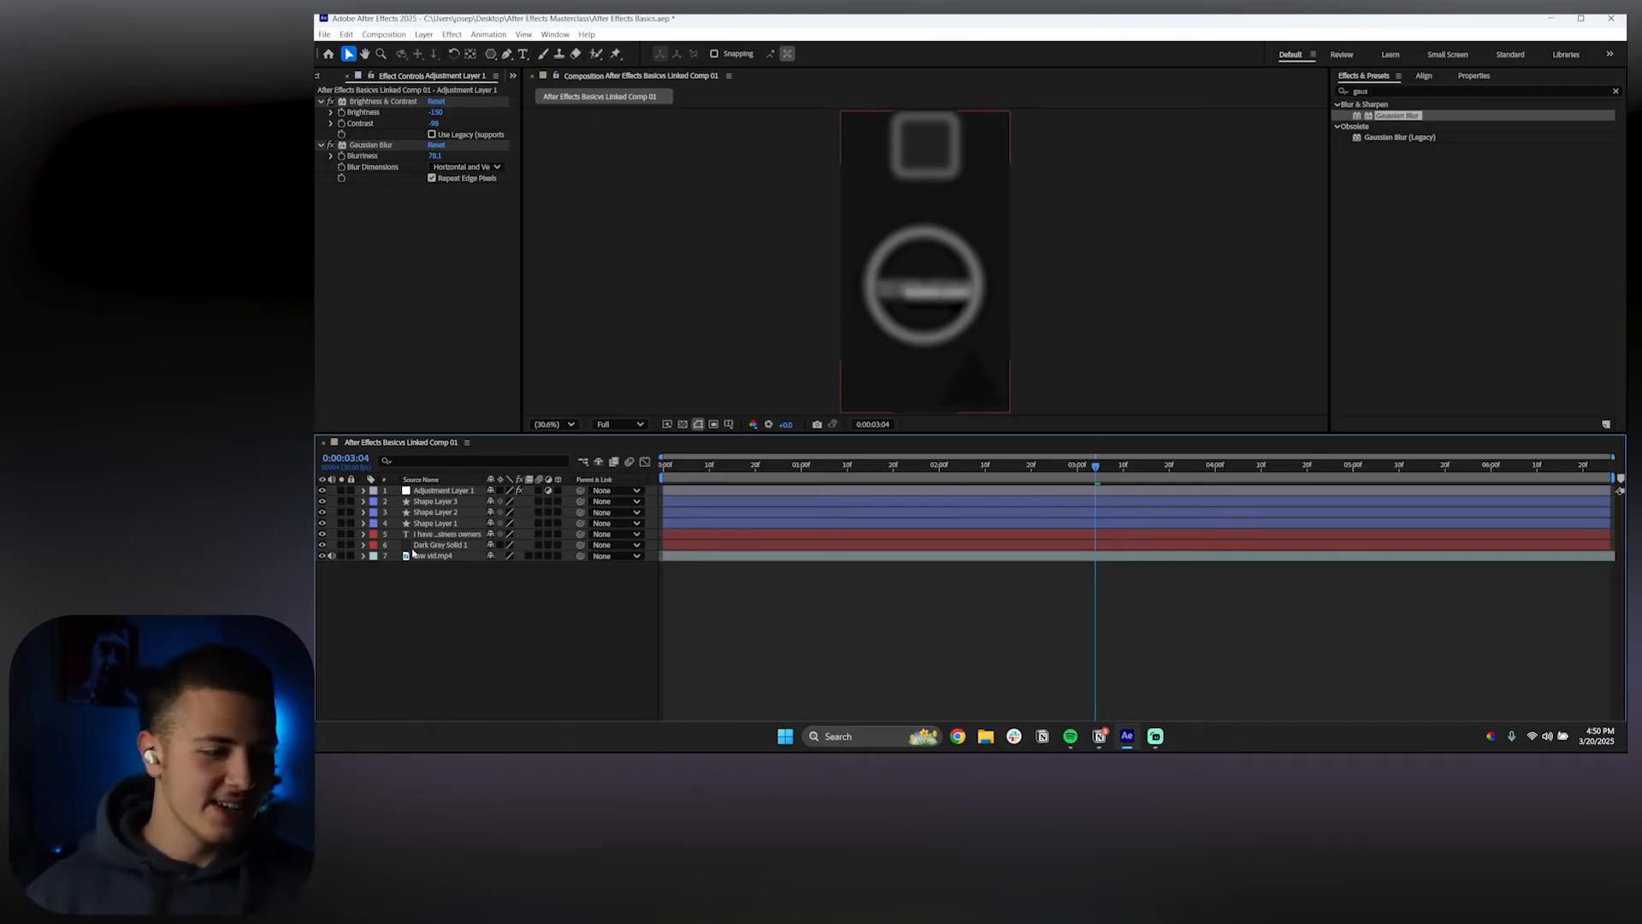
click(432, 492)
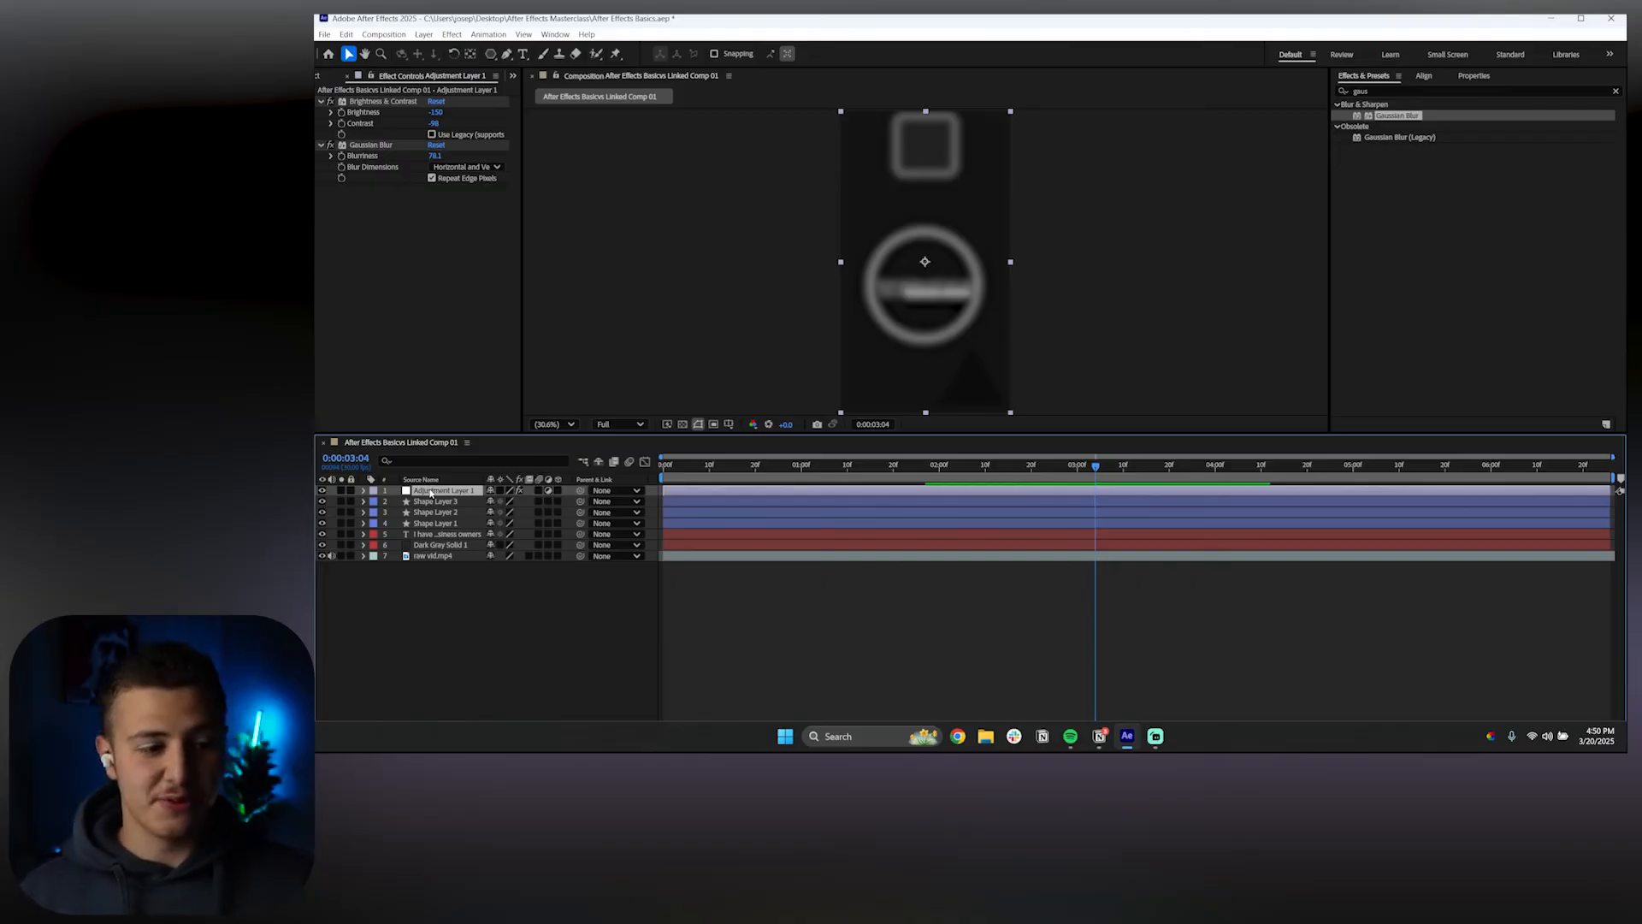
click(468, 595)
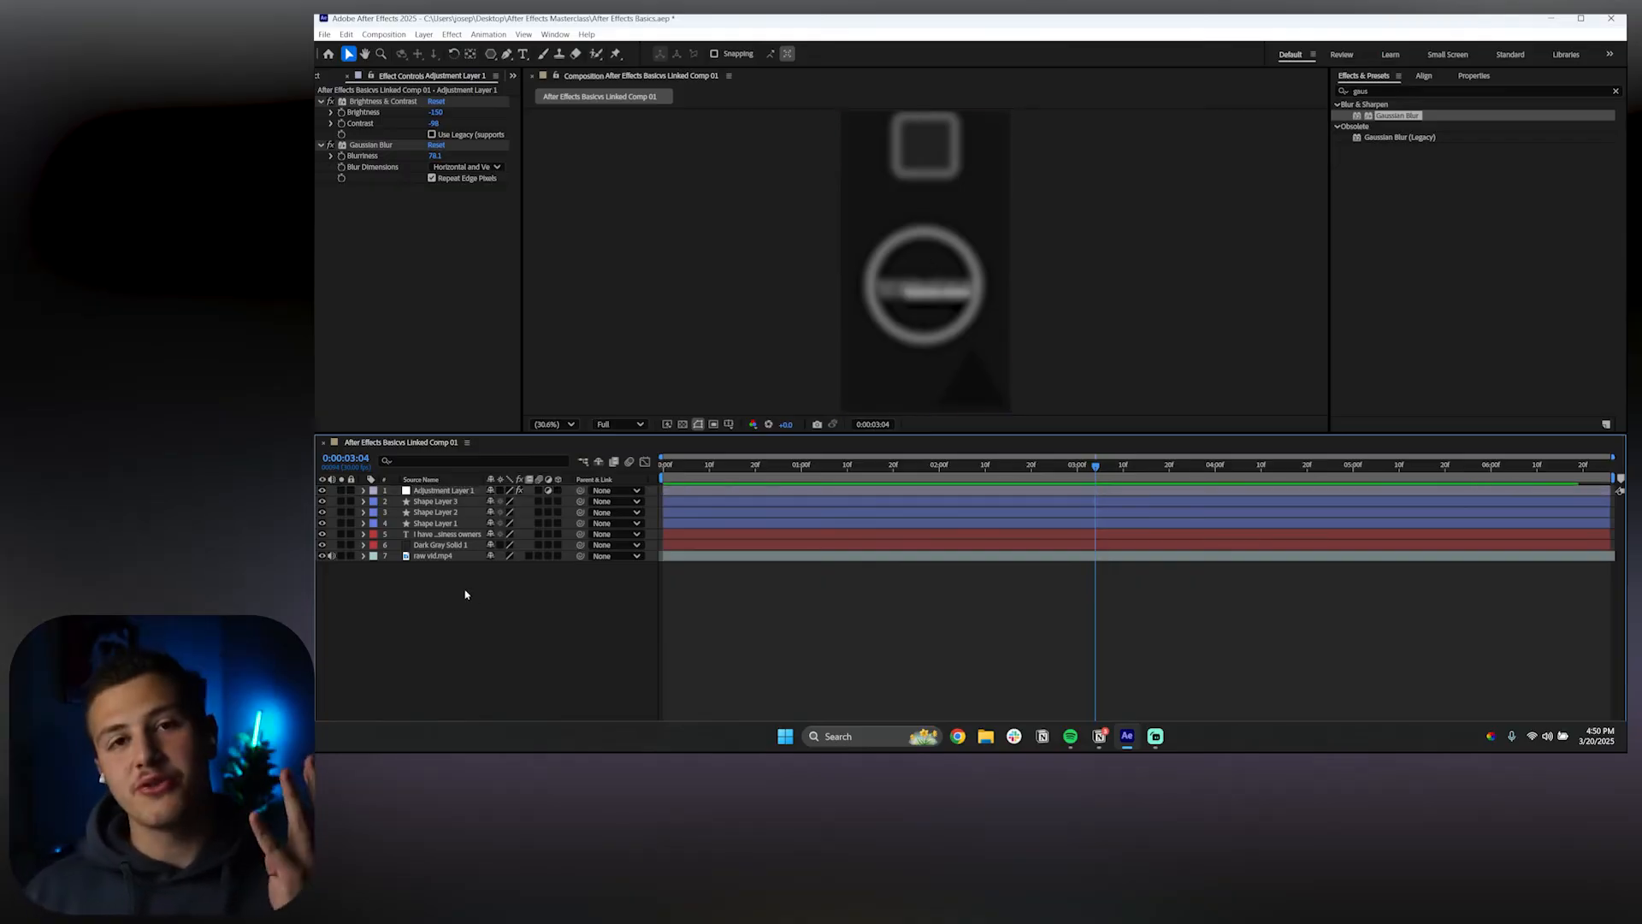